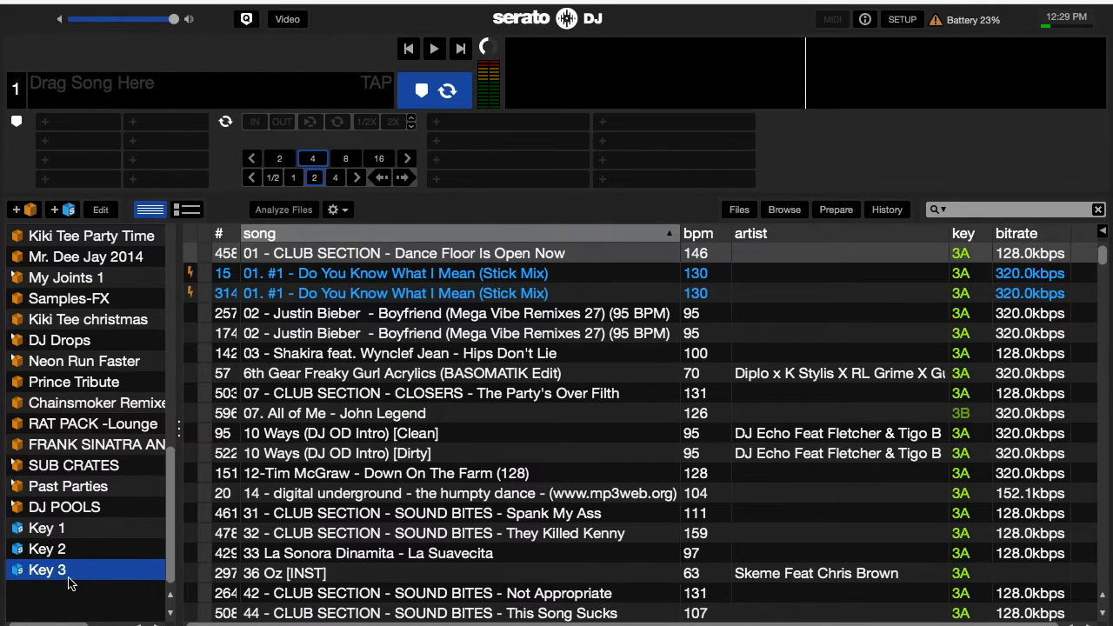
# - Compare the song lists of the Key 1, Key 2 and Key 3 smart crates
pyautogui.click(79, 532)
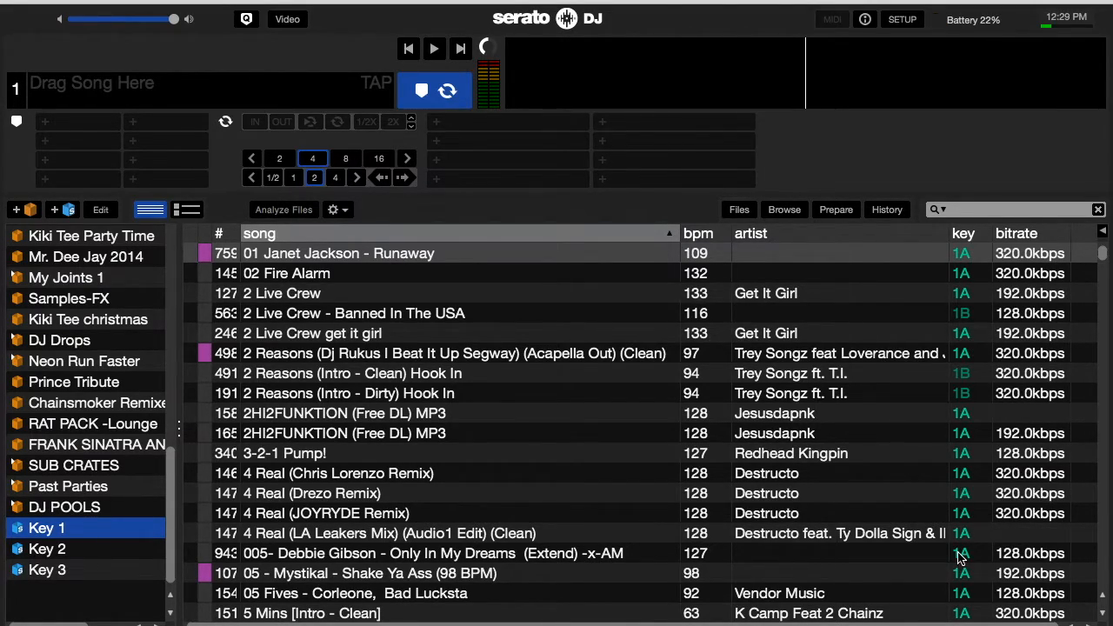
pyautogui.click(67, 550)
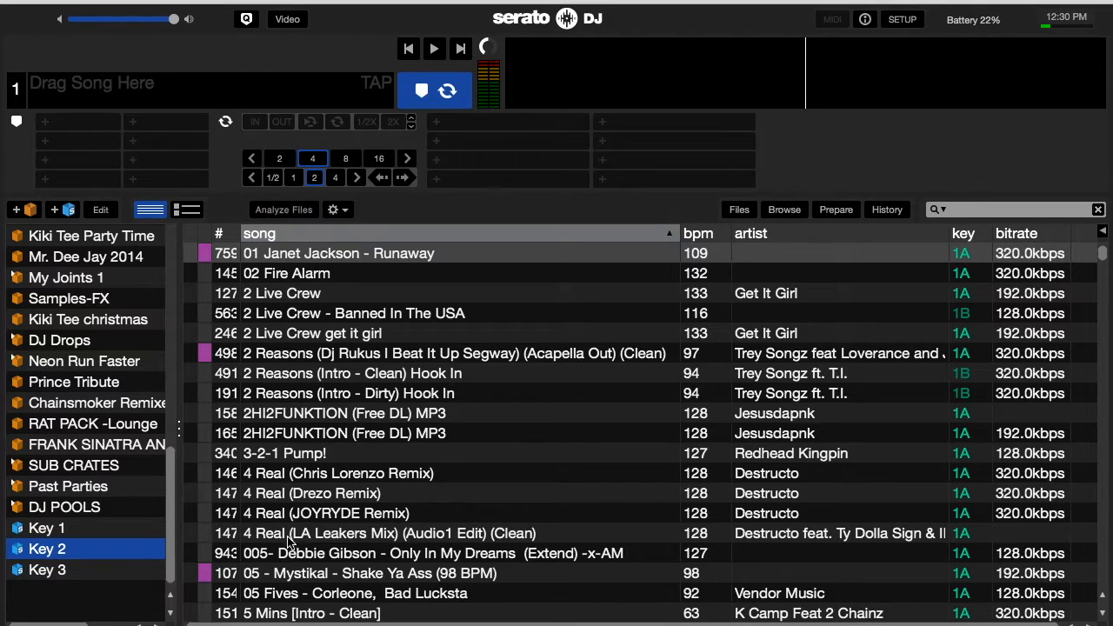
pyautogui.click(84, 573)
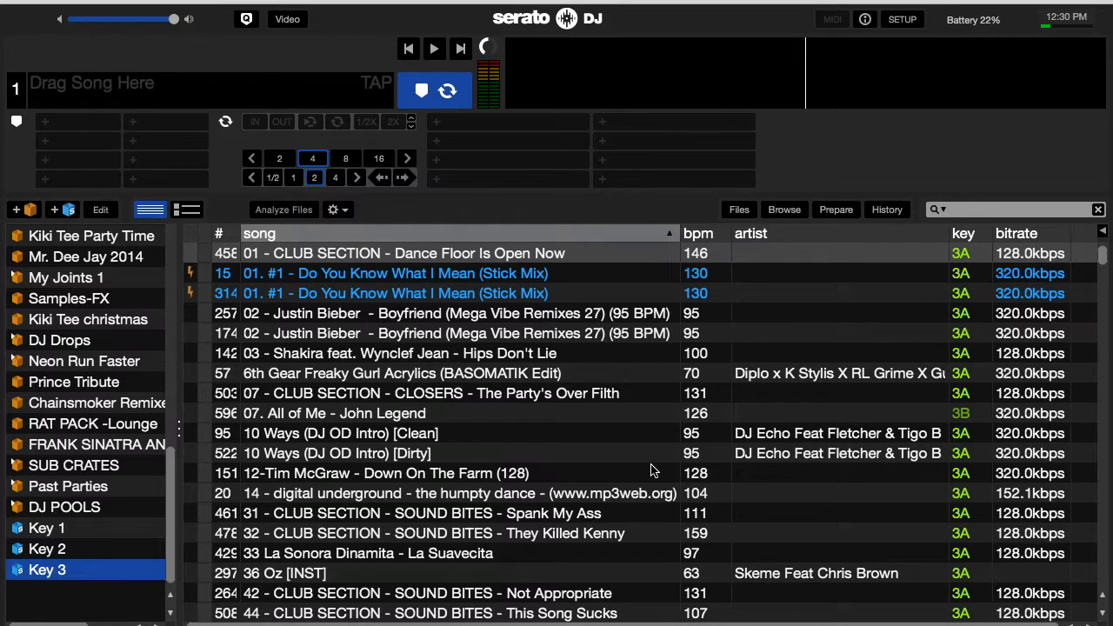
# - Open the Key 2 smart crate's rules for editing and remove both existing key rules
pyautogui.click(63, 549)
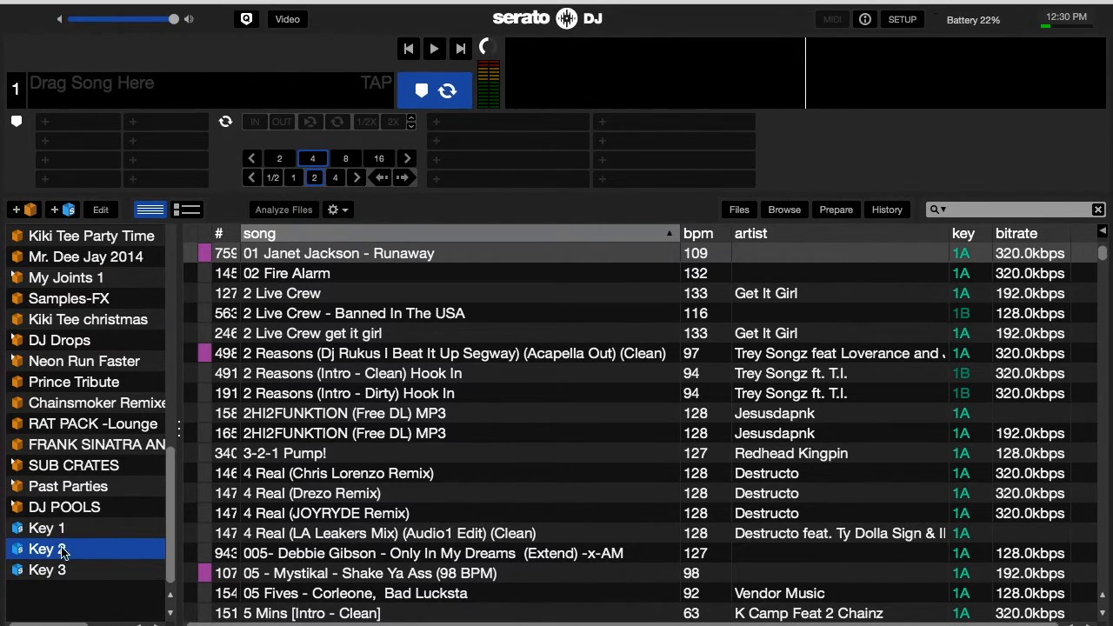
pyautogui.click(100, 211)
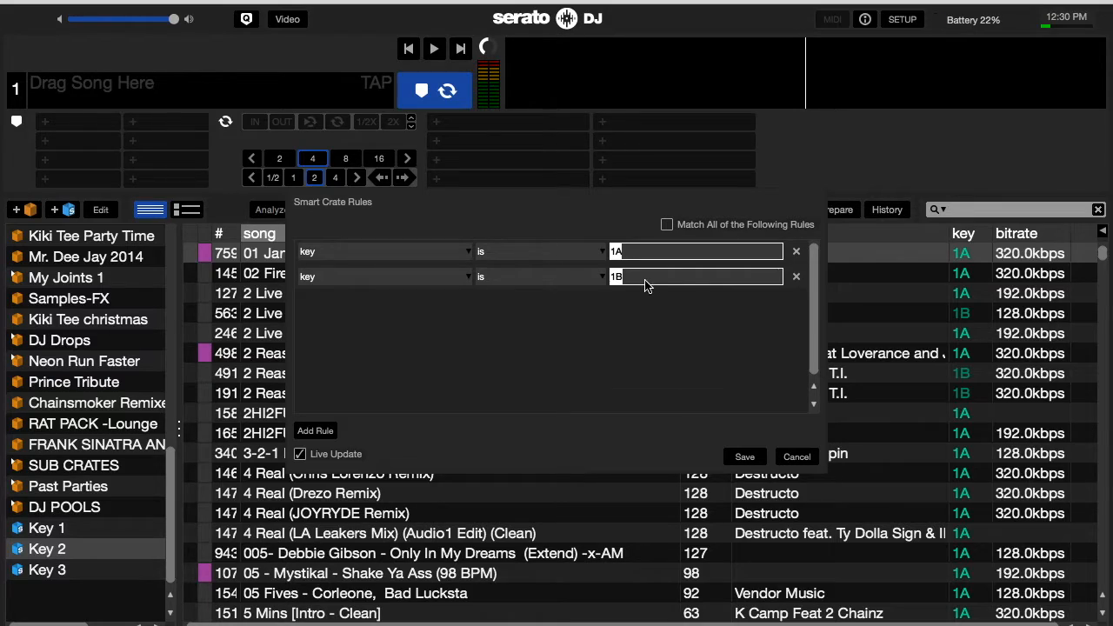
pyautogui.click(796, 276)
pyautogui.click(796, 251)
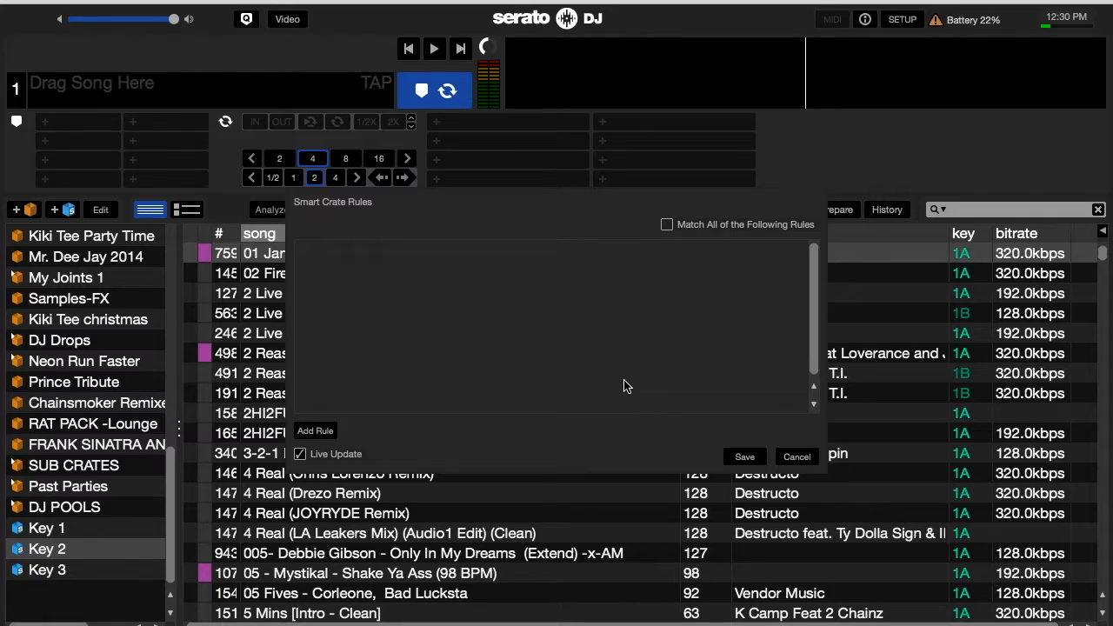
# - Add a rule to the Key 2 smart crate requiring that the key is 2A
pyautogui.click(319, 432)
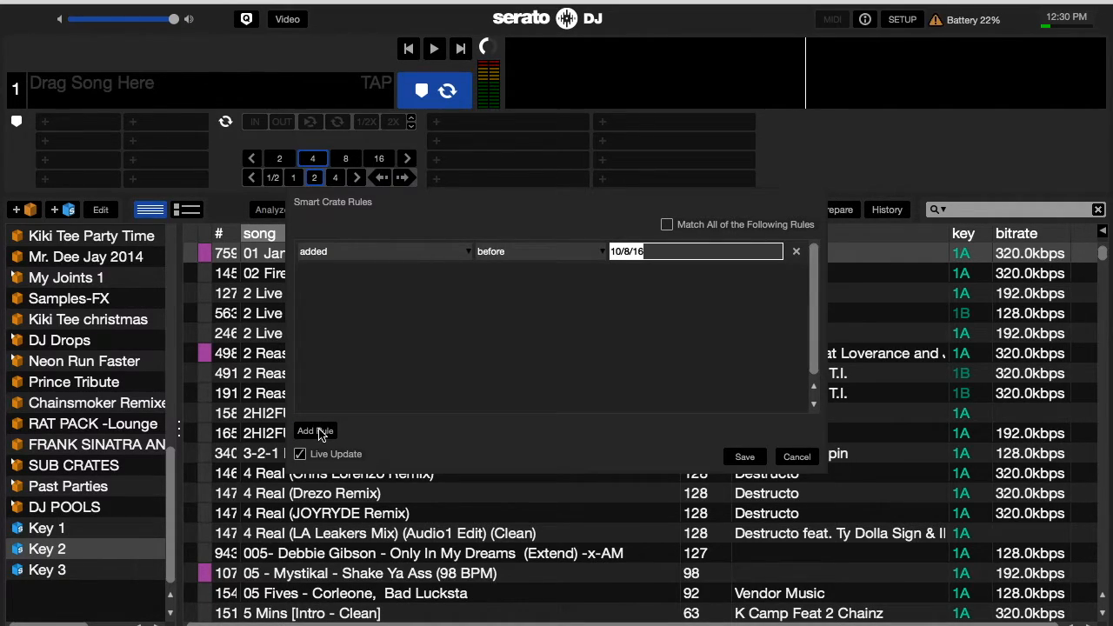
pyautogui.click(469, 253)
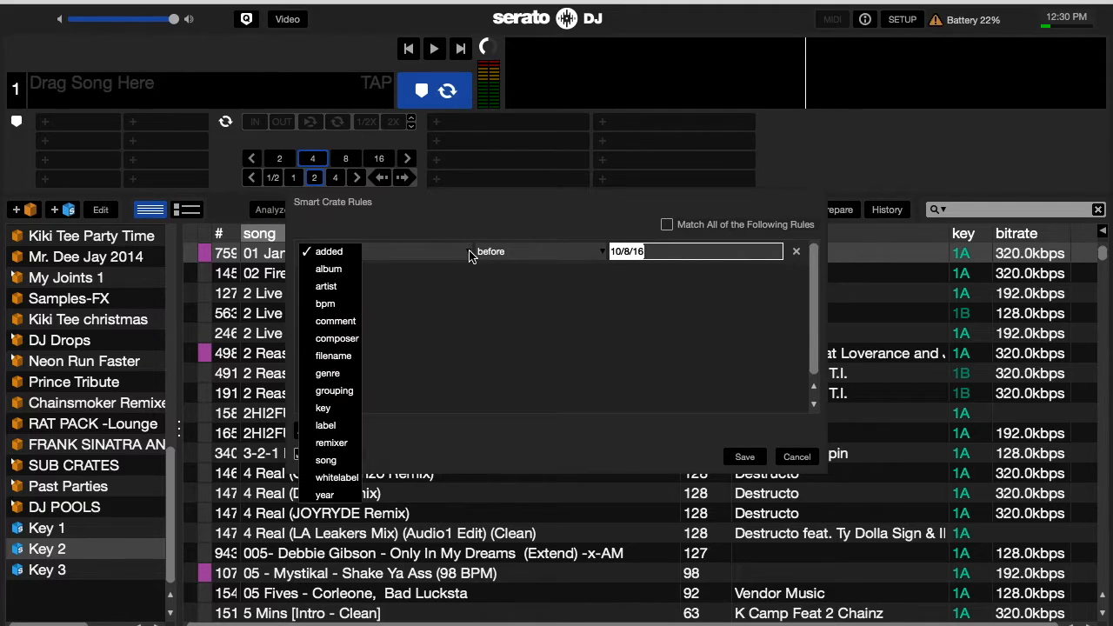
pyautogui.click(343, 411)
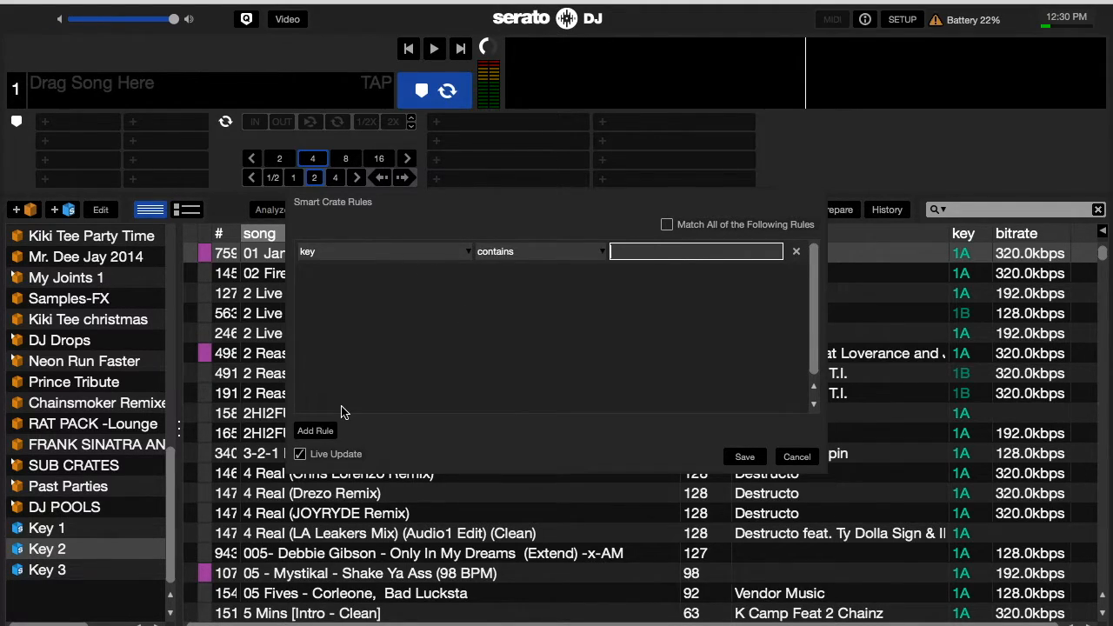
pyautogui.click(600, 254)
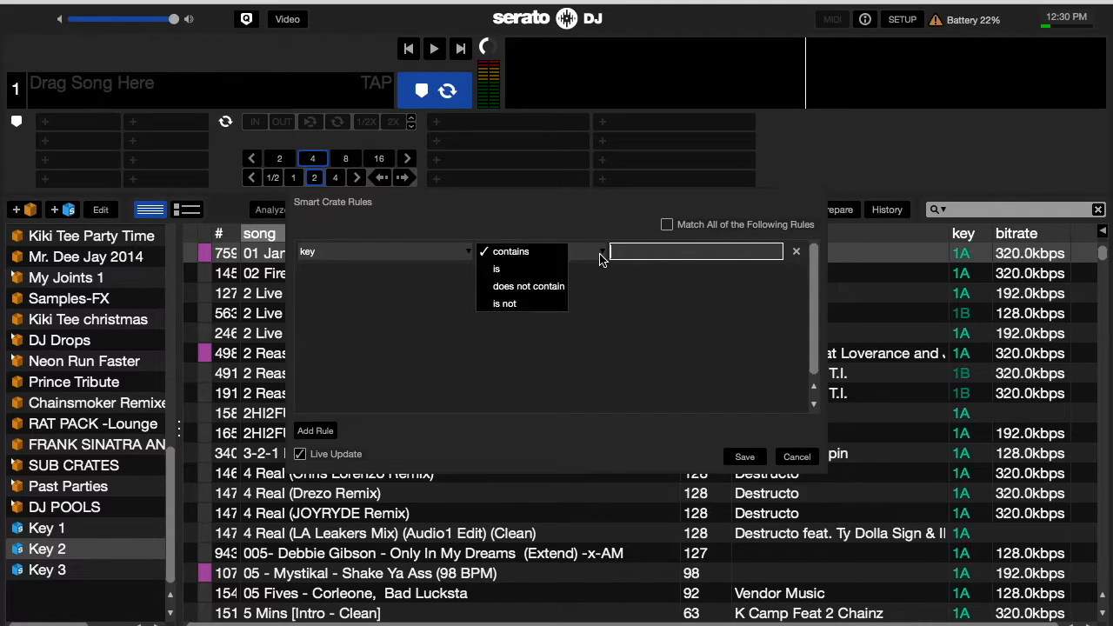
pyautogui.click(556, 269)
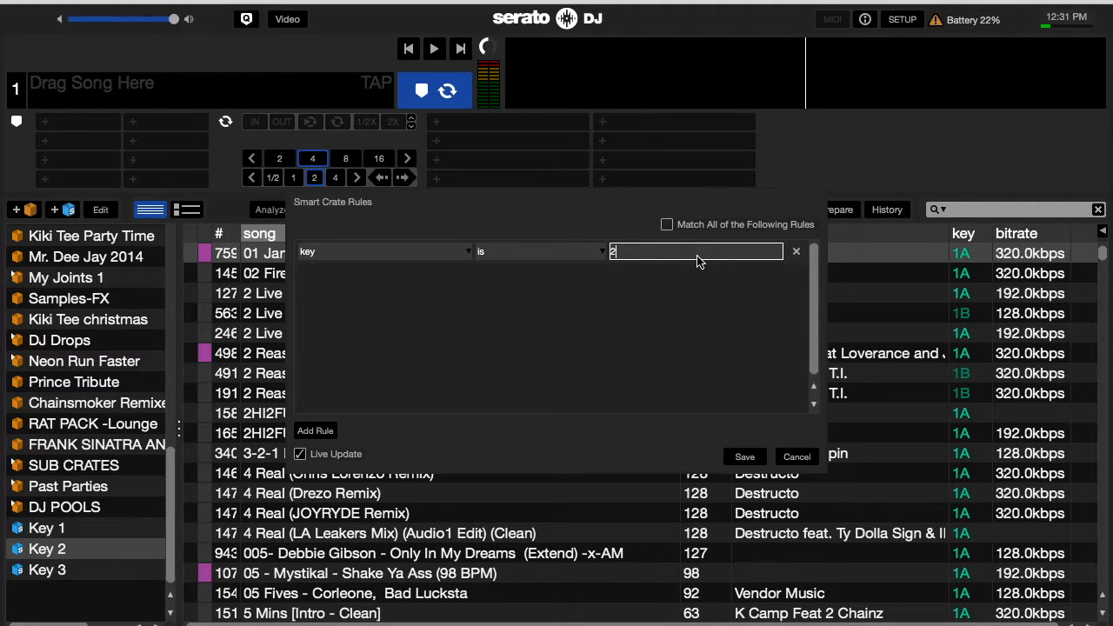
pyautogui.write('A')
# - Add a second rule that the key is 2B, save the rules and refresh the Key 2 crate
pyautogui.click(319, 432)
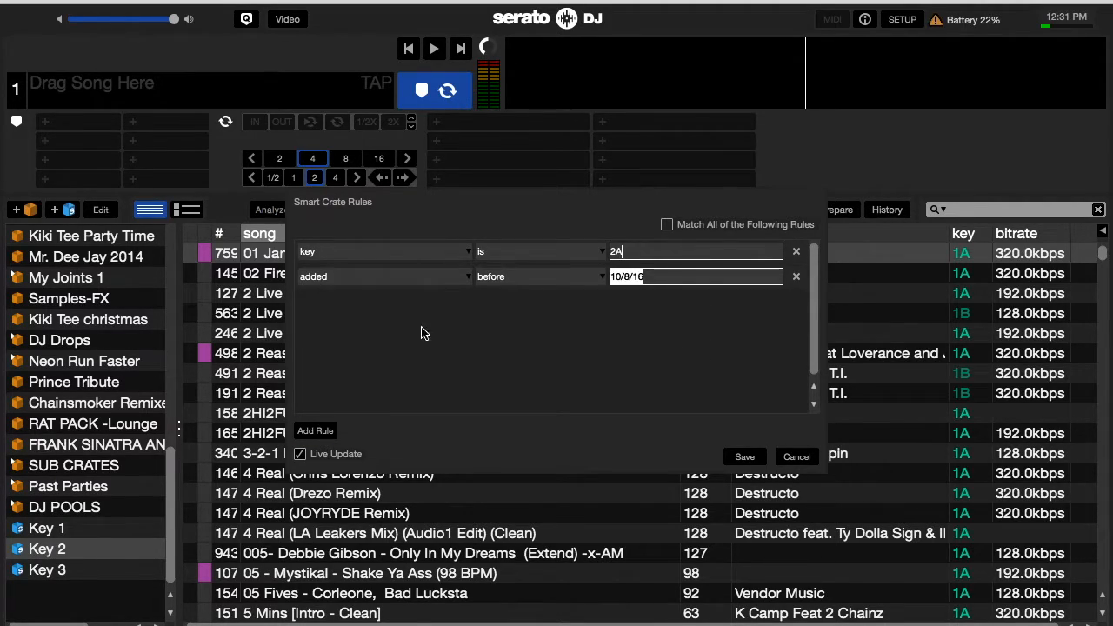
pyautogui.click(471, 282)
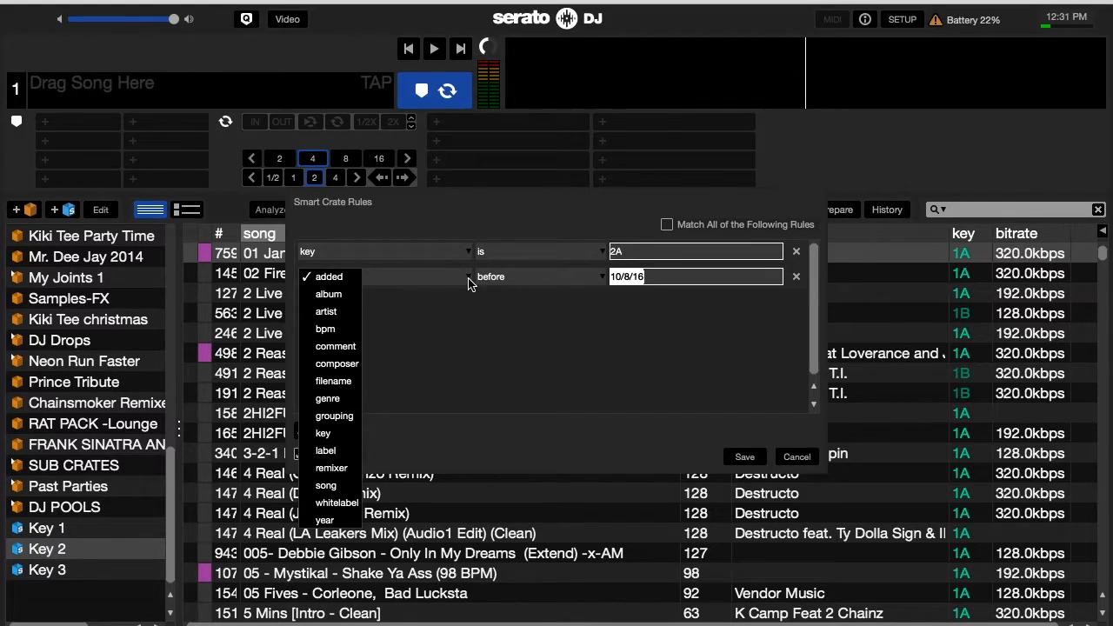
pyautogui.click(340, 433)
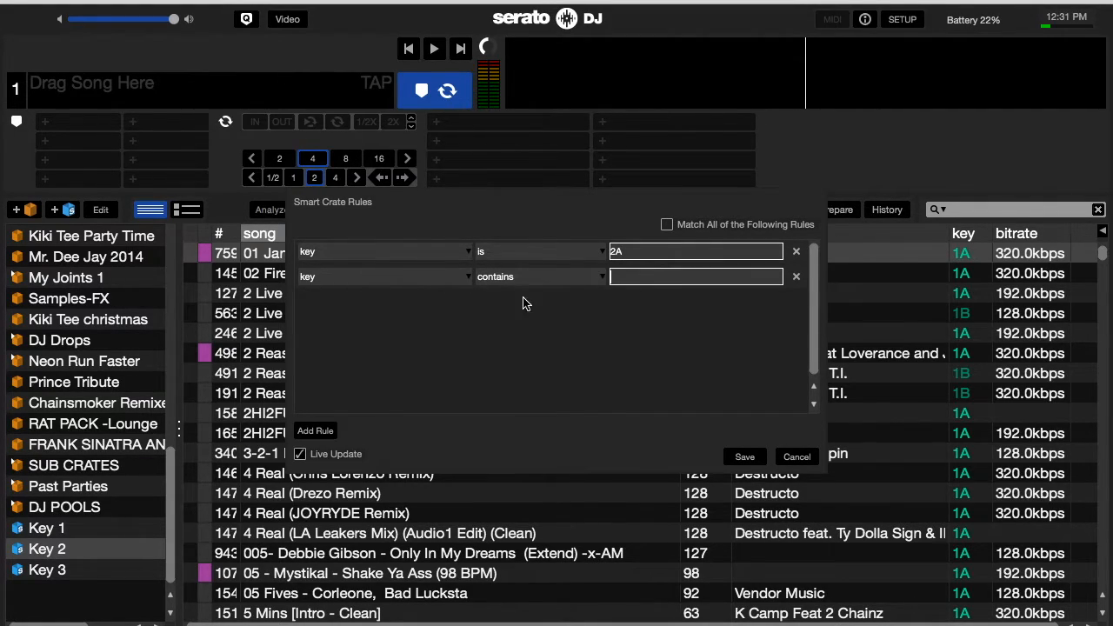
pyautogui.click(600, 276)
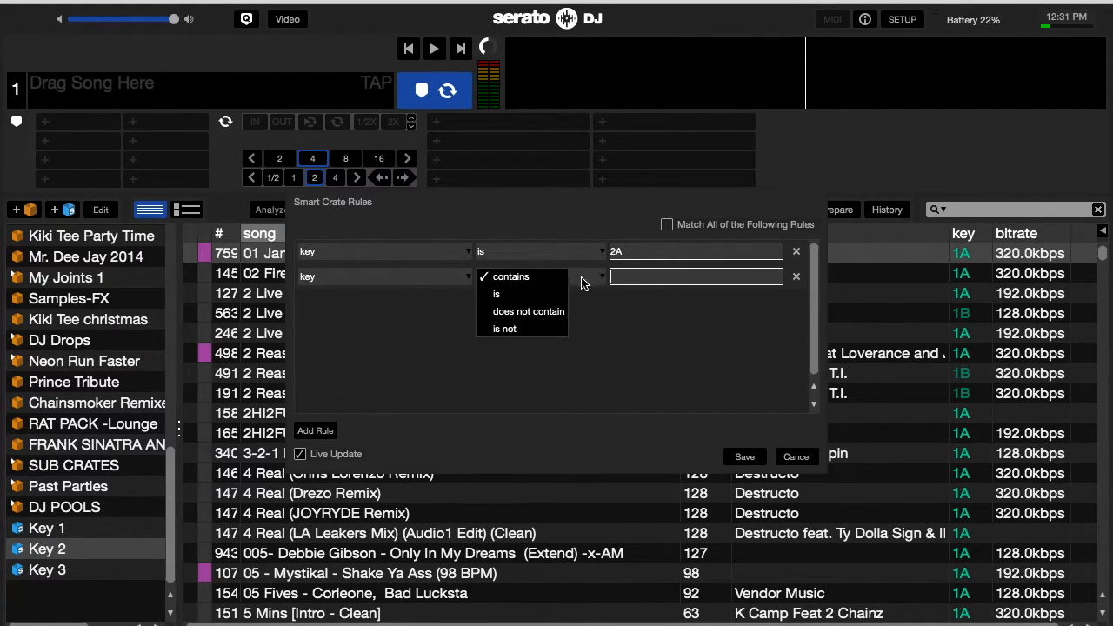
pyautogui.click(550, 295)
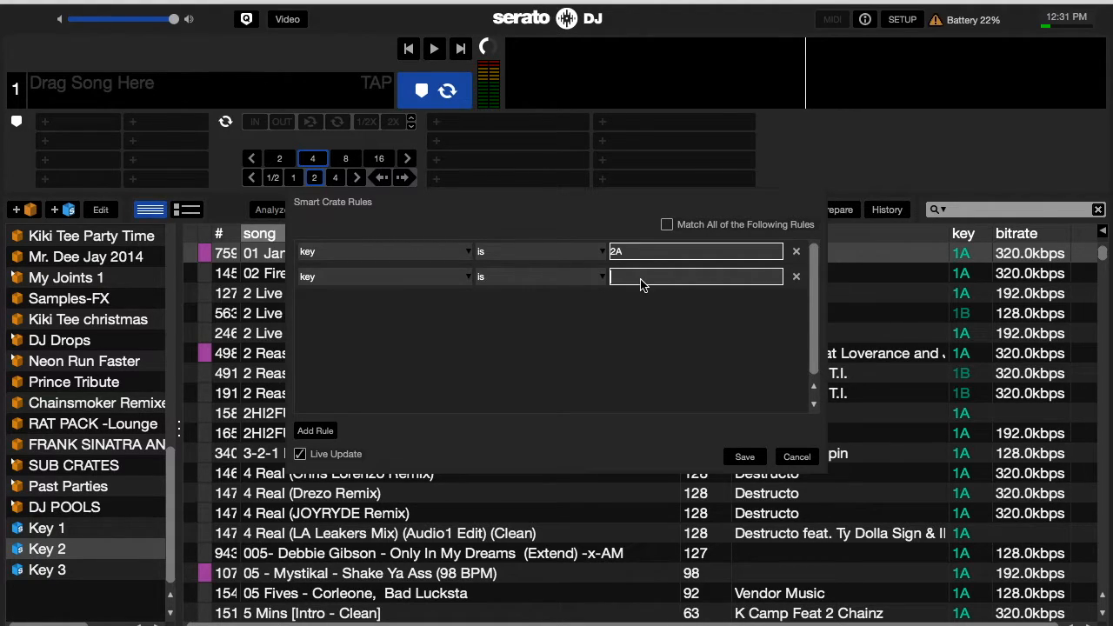
pyautogui.click(640, 278)
pyautogui.write('2B')
pyautogui.click(743, 458)
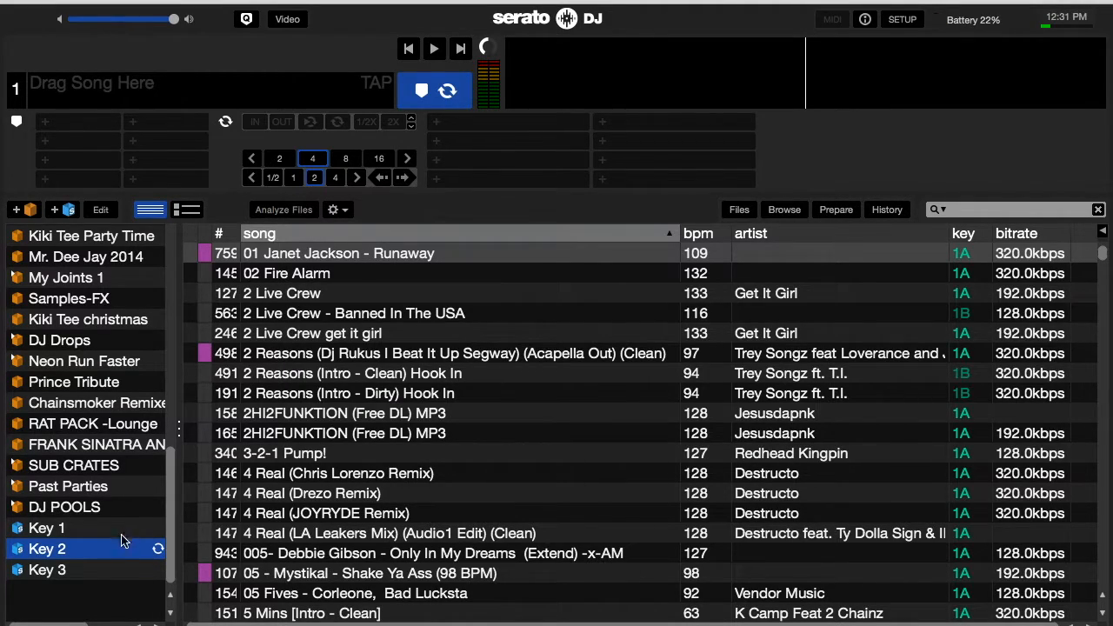
pyautogui.click(158, 549)
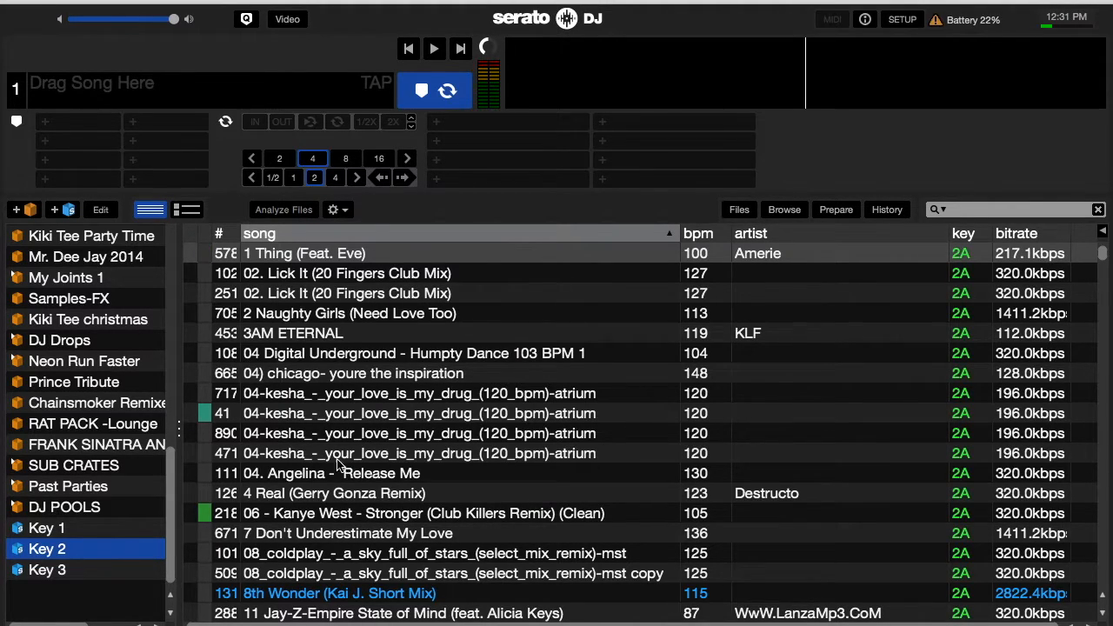
# - Look through the Key 2 crate's song list to check the keys of its tracks
pyautogui.scroll(-20, 948, 444)
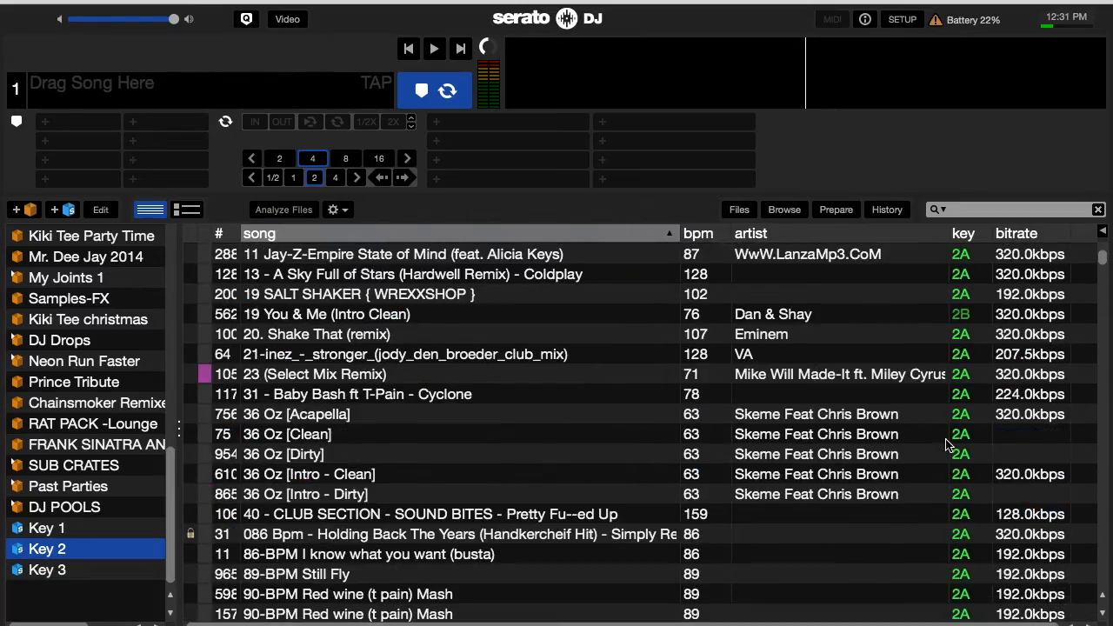
pyautogui.scroll(-20, 948, 444)
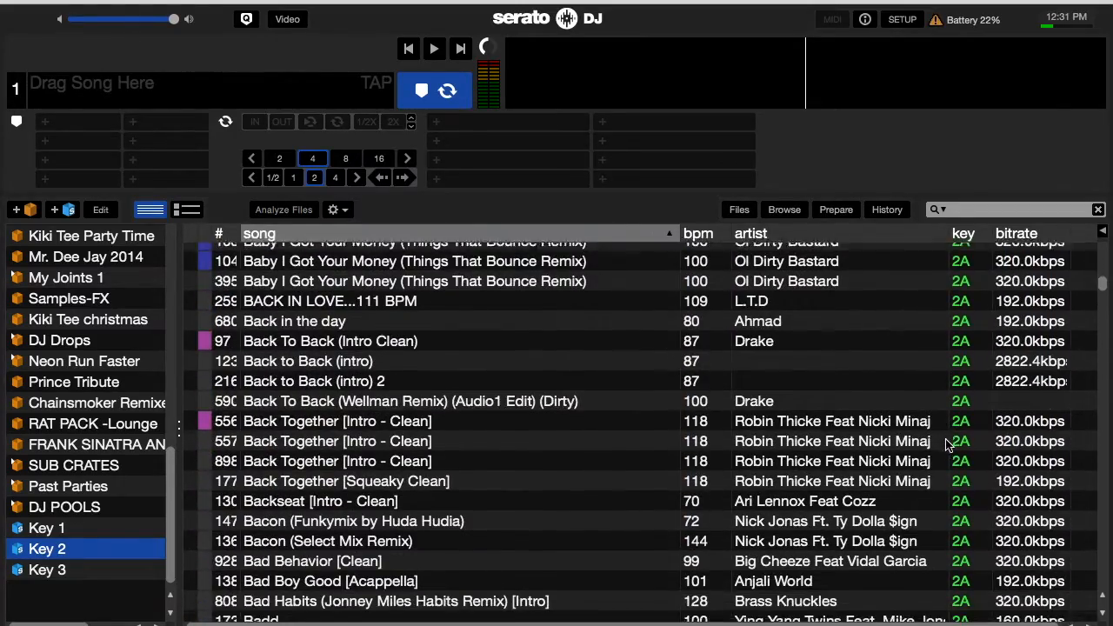
pyautogui.scroll(-20, 948, 444)
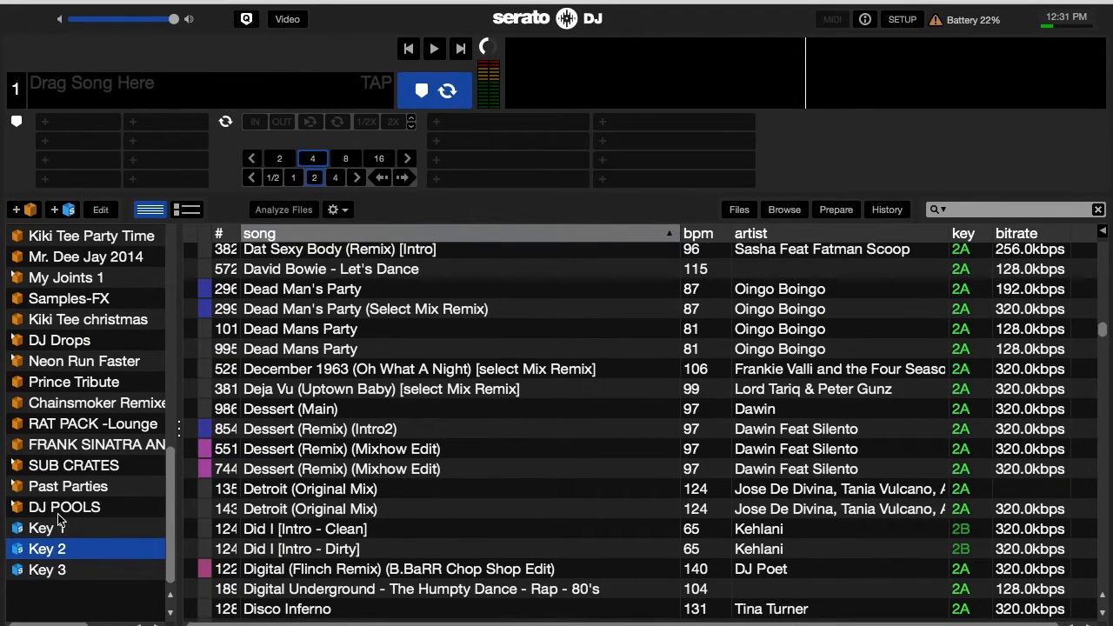
# - View the Key 1 crate and examine the label smart crates nested inside DJ POOLS
pyautogui.click(59, 533)
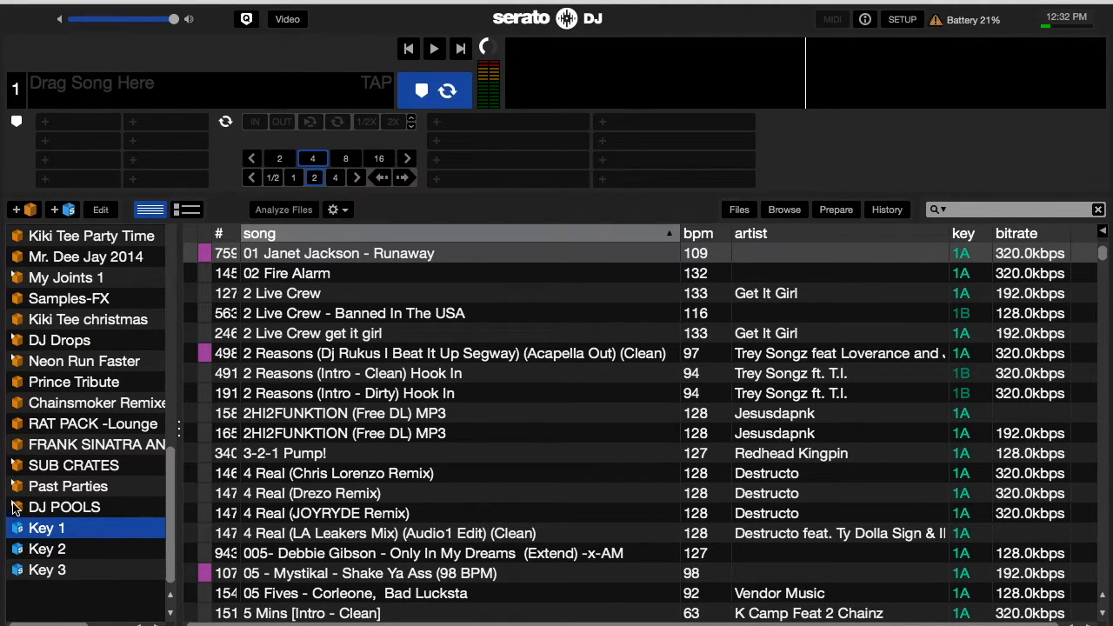
pyautogui.click(42, 511)
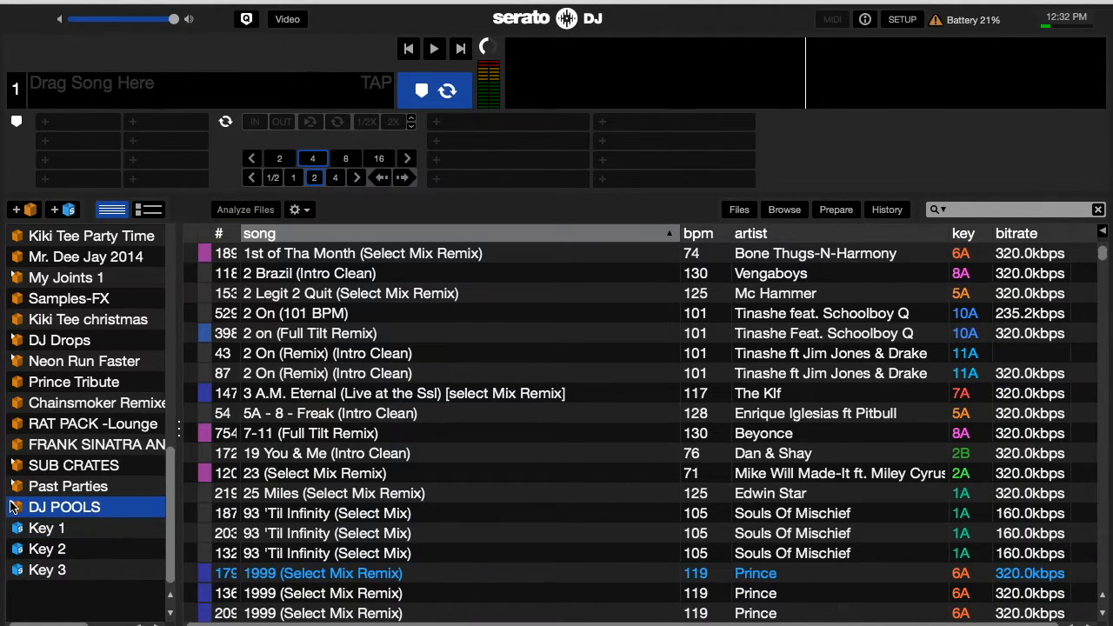
pyautogui.click(14, 507)
pyautogui.scroll(-1, 61, 526)
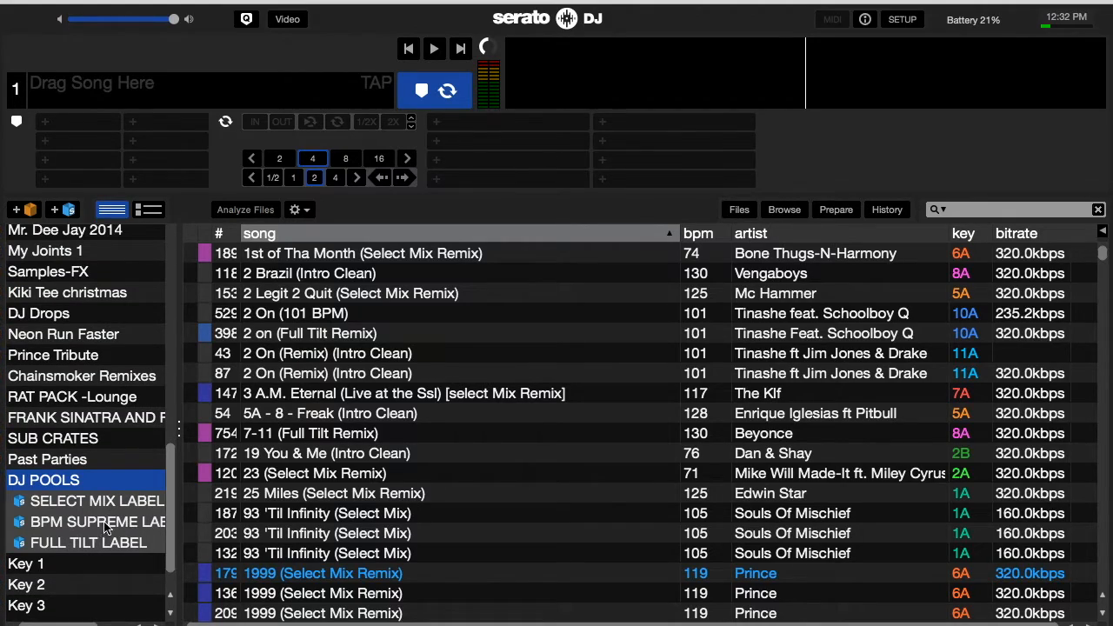
pyautogui.hscroll(-2, 68, 520)
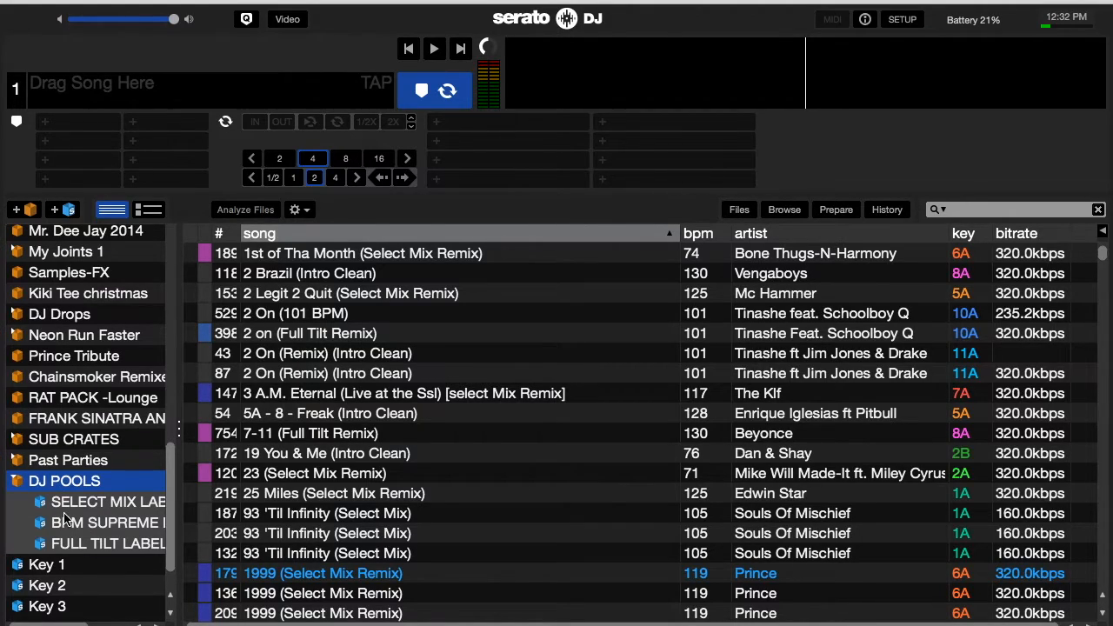
pyautogui.click(12, 479)
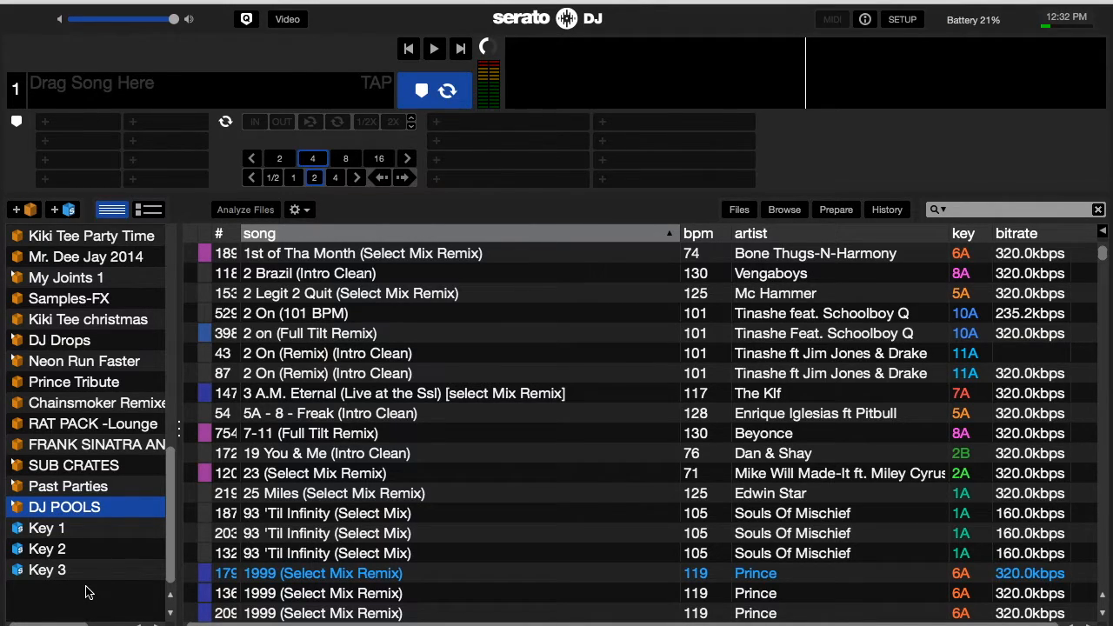
# - Create a new smart crate with the rule that the label contains "x-mi" and save it
pyautogui.click(57, 212)
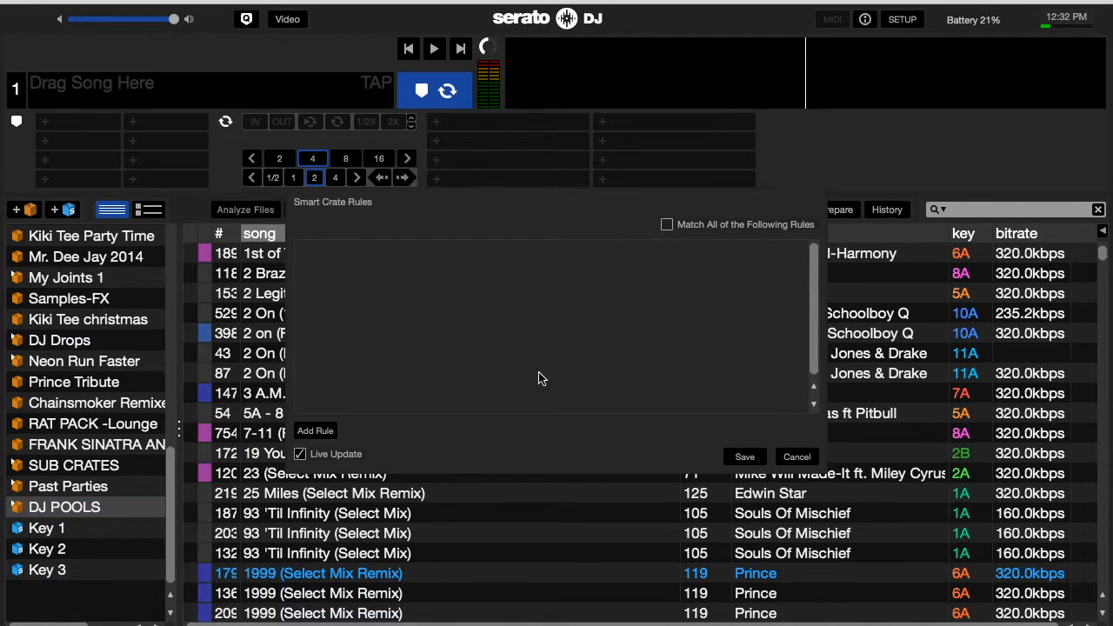
pyautogui.click(315, 432)
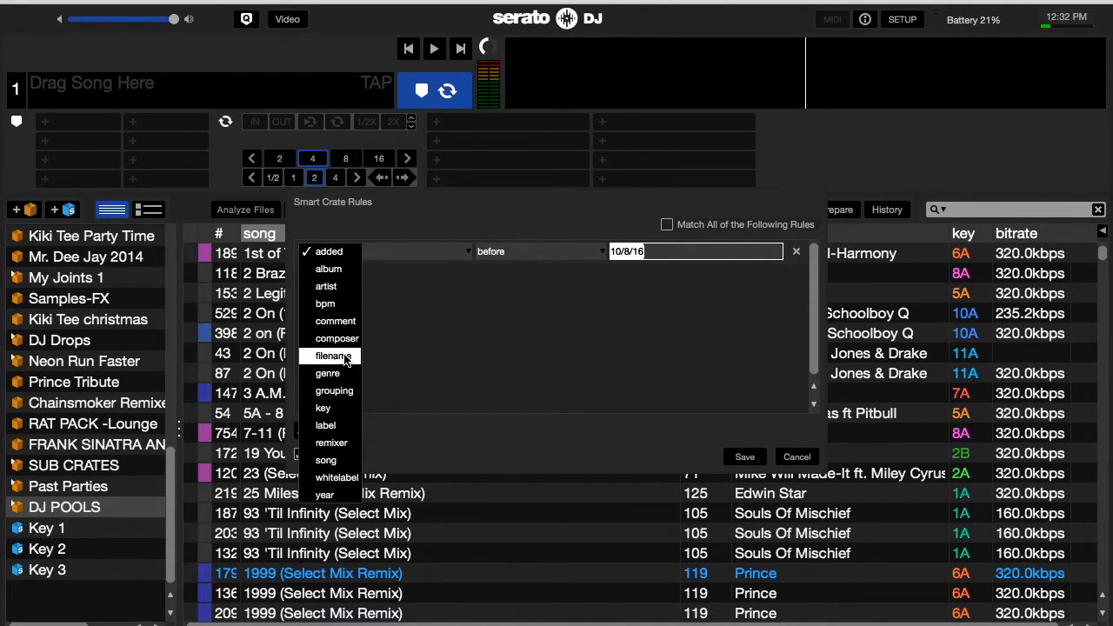
pyautogui.click(338, 425)
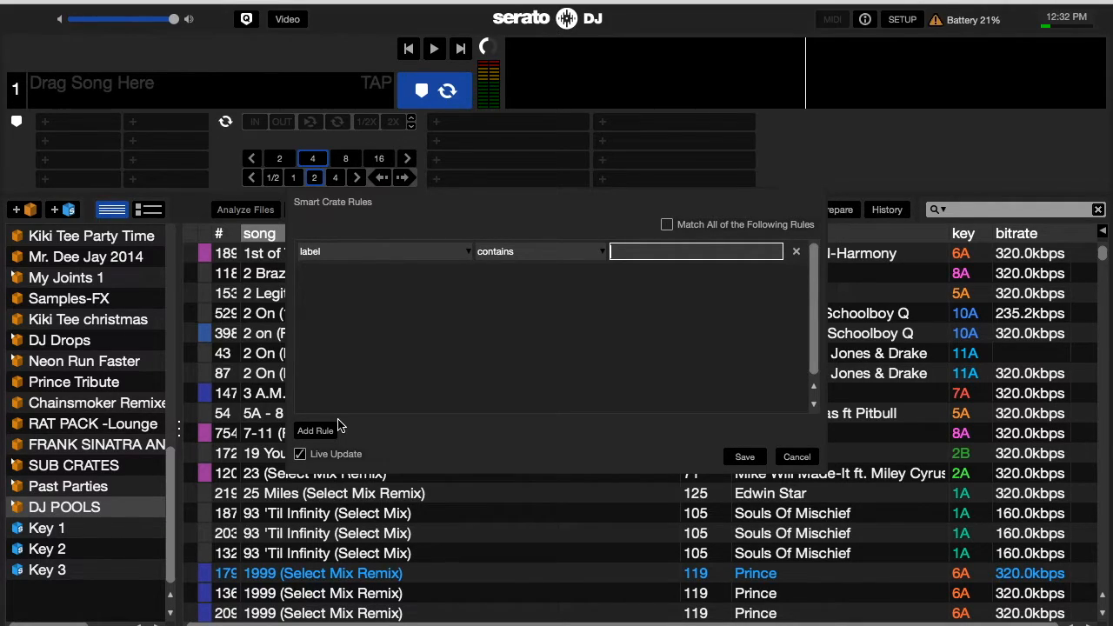
pyautogui.click(599, 253)
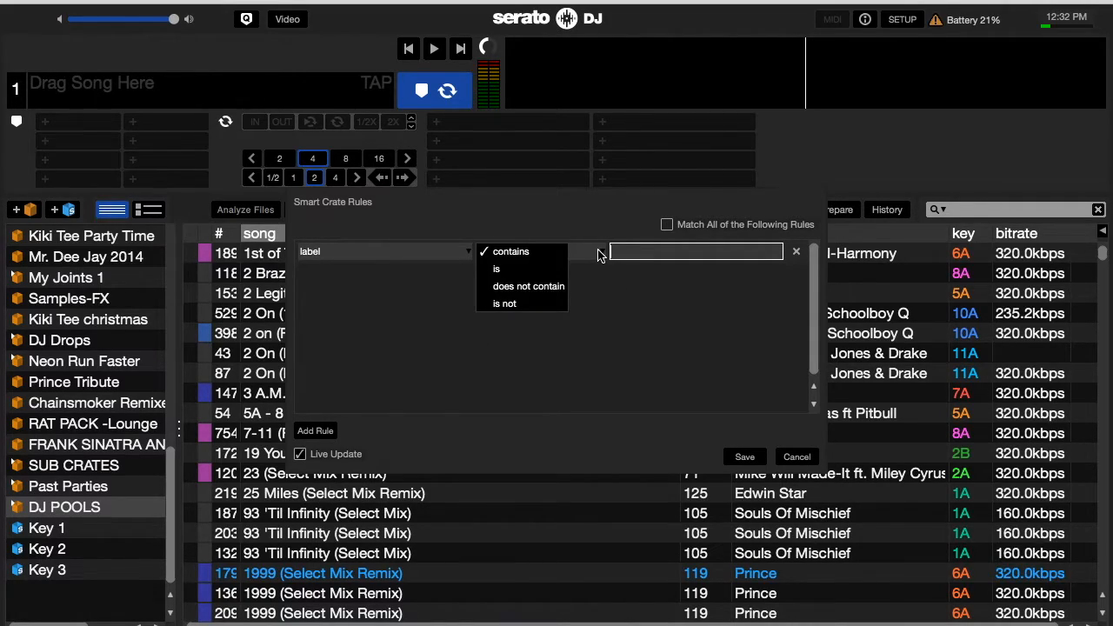
pyautogui.click(556, 253)
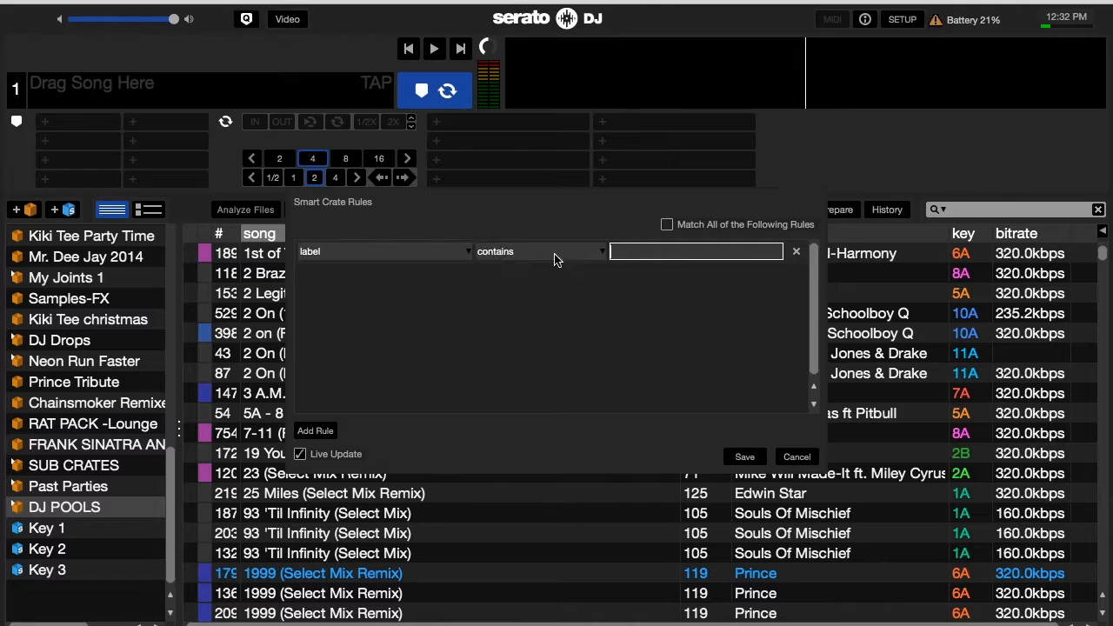
pyautogui.click(644, 254)
pyautogui.write('x-mi')
pyautogui.click(745, 459)
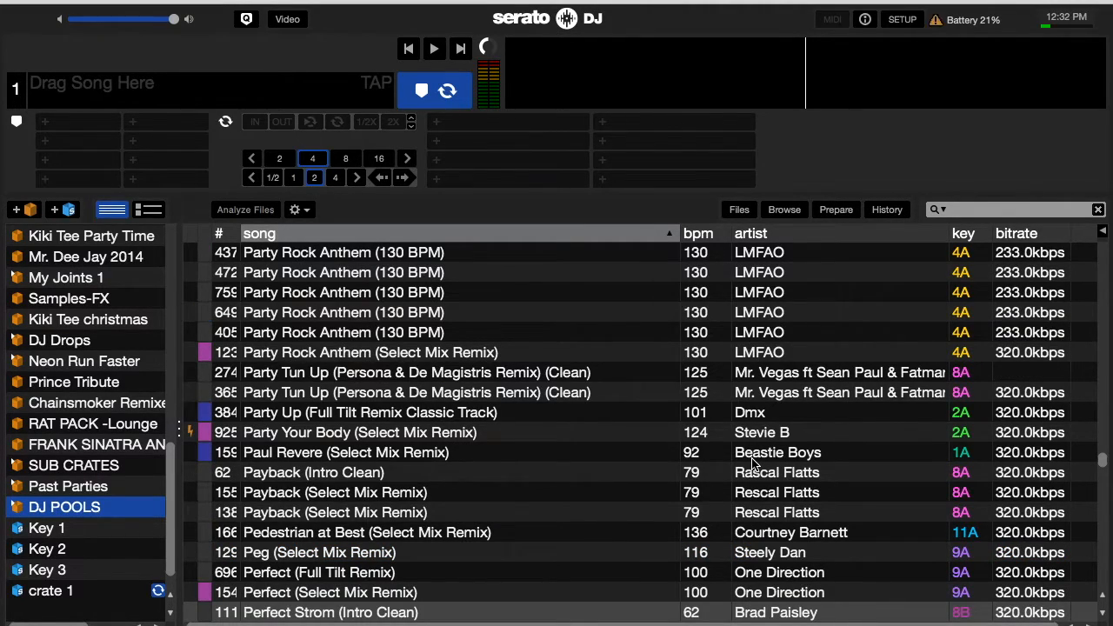
# - Open the new smart crate, crate 1, and show the label column in its song list
pyautogui.click(124, 598)
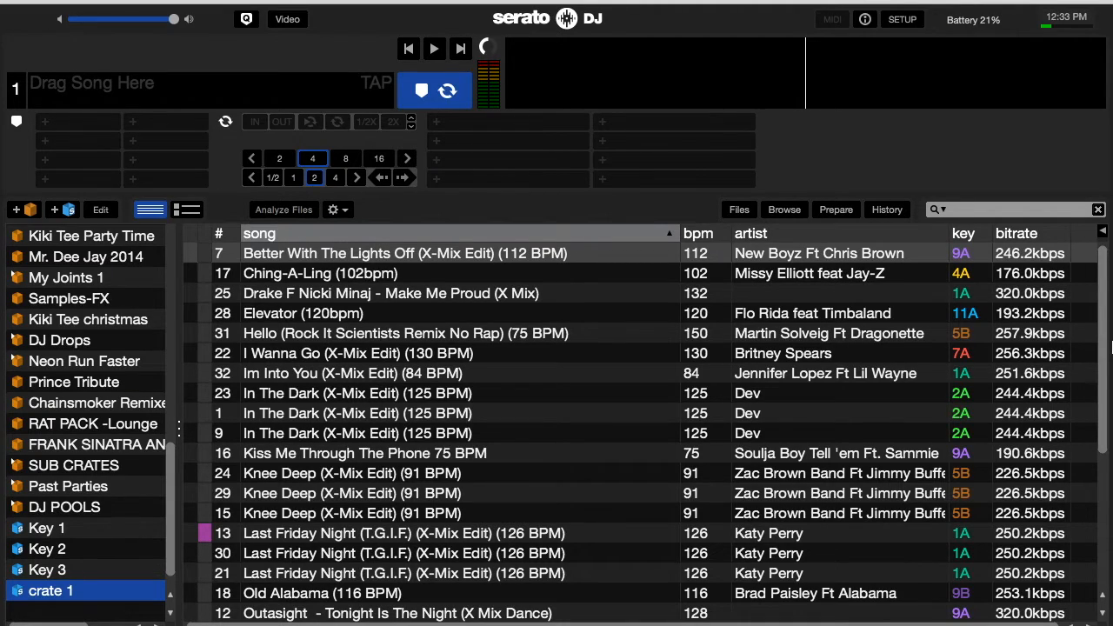
pyautogui.click(1103, 231)
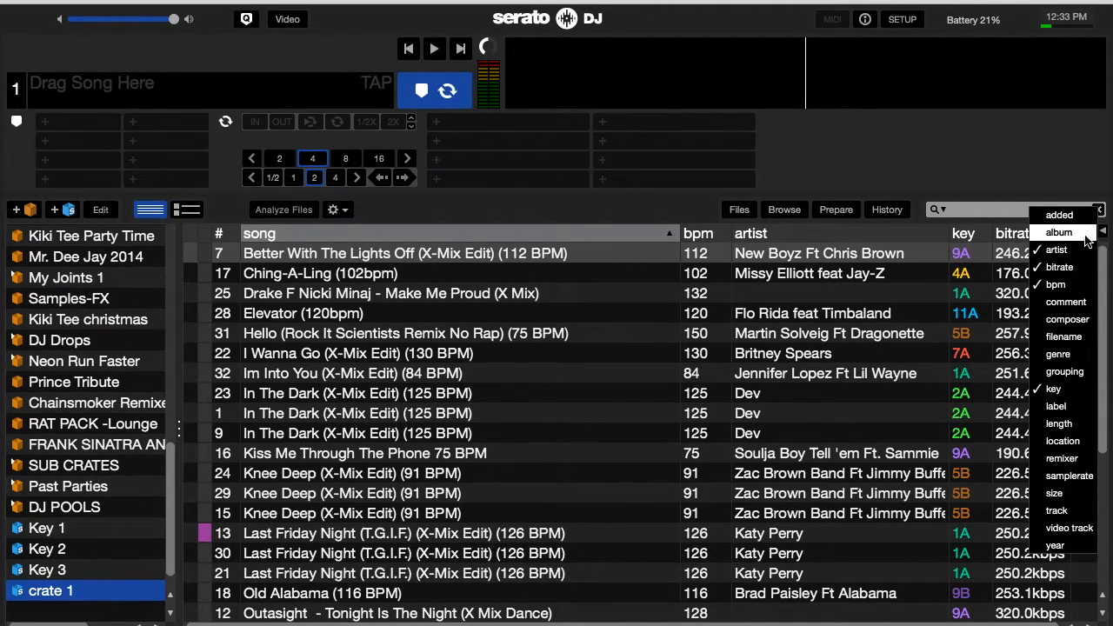
pyautogui.click(1072, 406)
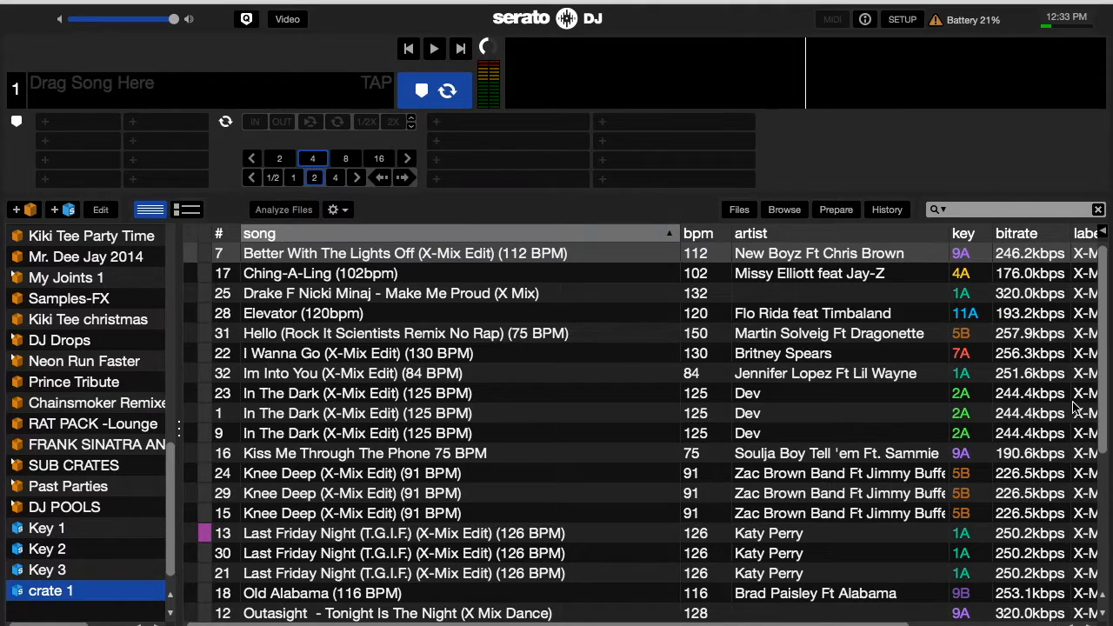
# - Look through the label column of crate 1's song list to check which label its songs carry
pyautogui.hscroll(3, 1007, 419)
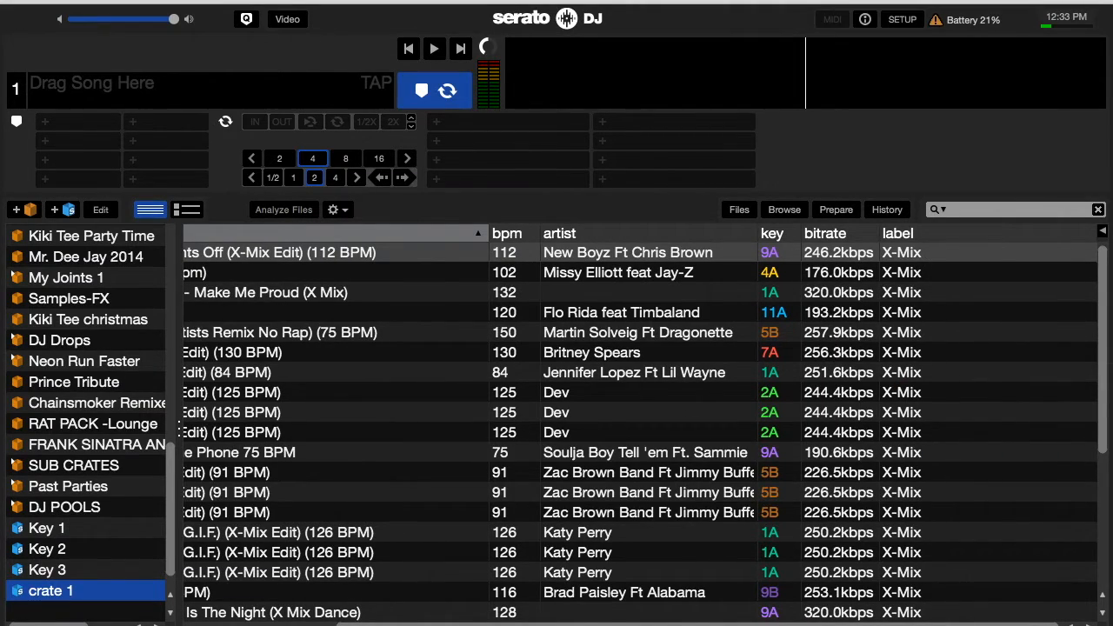
pyautogui.scroll(-5, 924, 487)
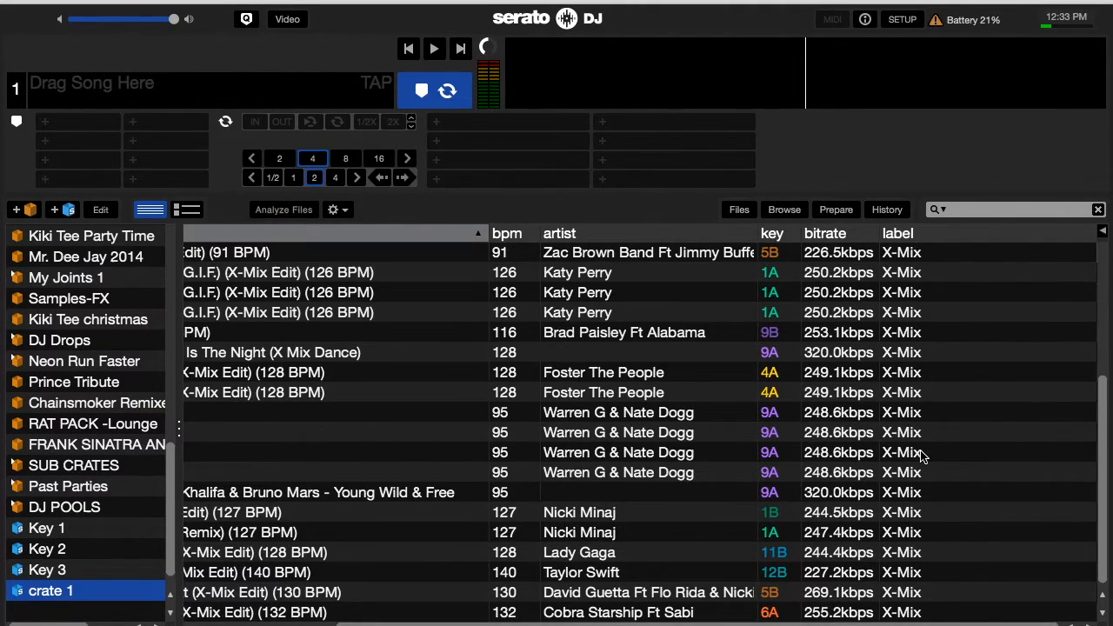
pyautogui.scroll(4, 923, 457)
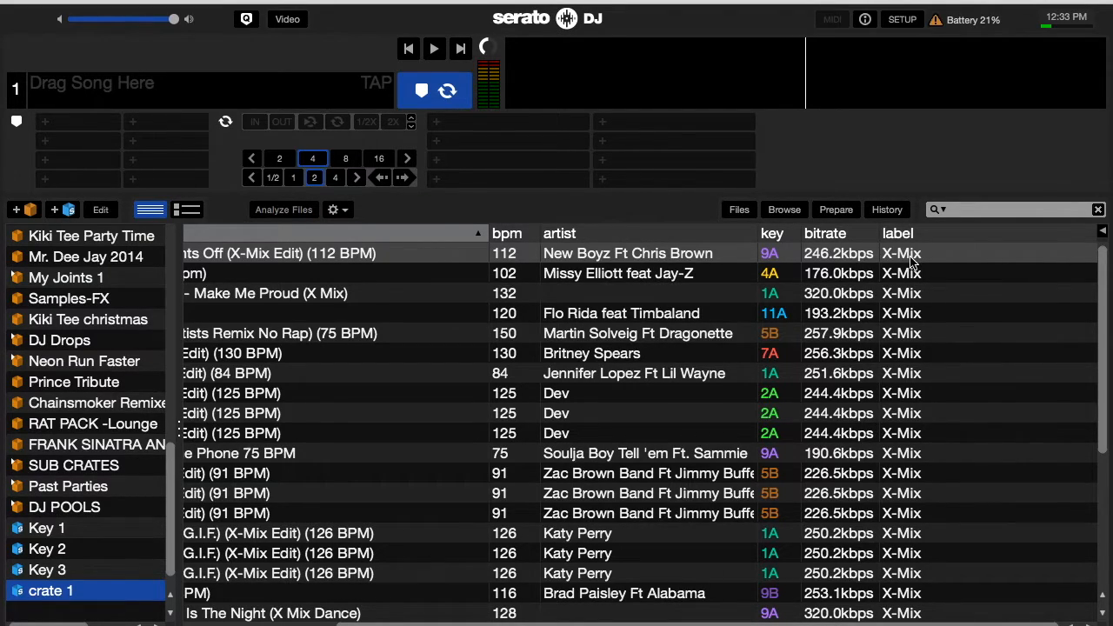
pyautogui.hscroll(-3, 913, 356)
pyautogui.scroll(-5, 917, 448)
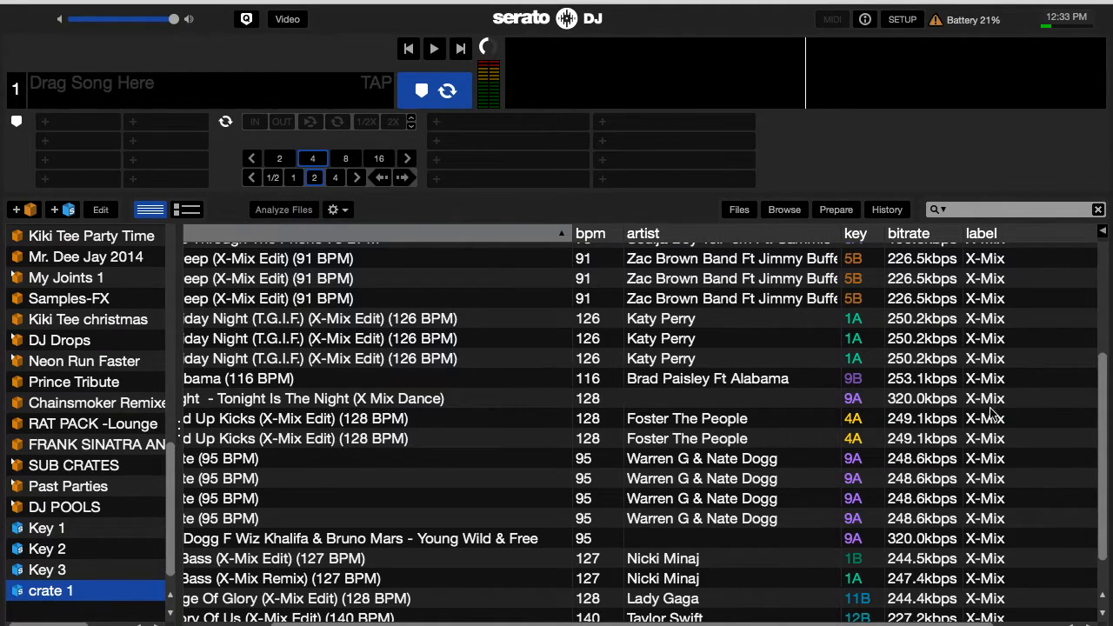
# - Hide the label column in the song list and delete the smart crate named crate 1
pyautogui.click(1103, 234)
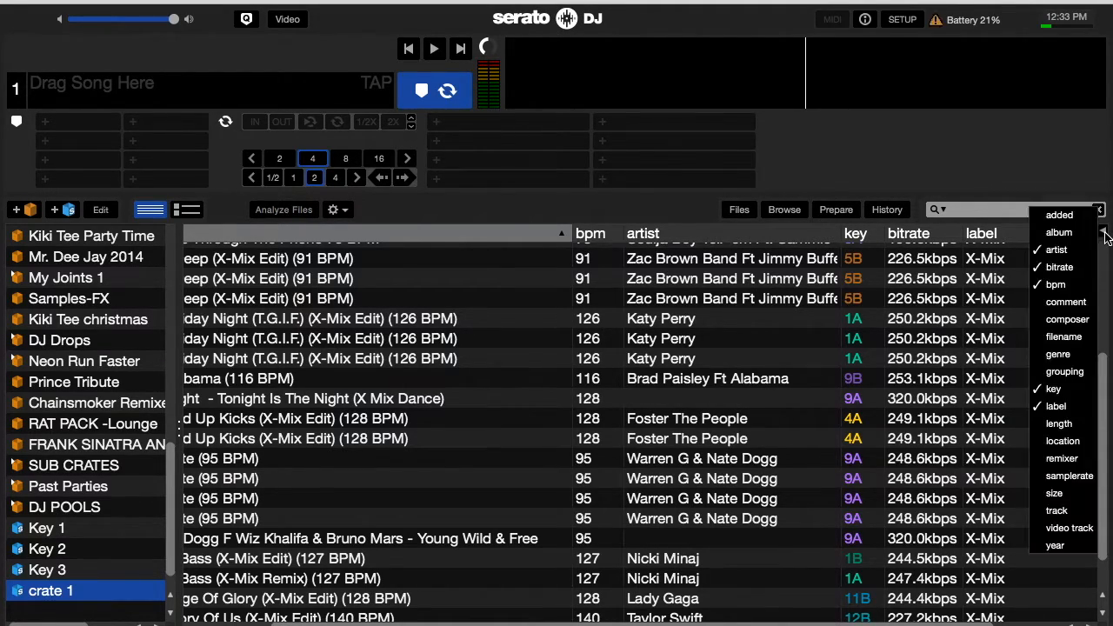
pyautogui.click(1056, 407)
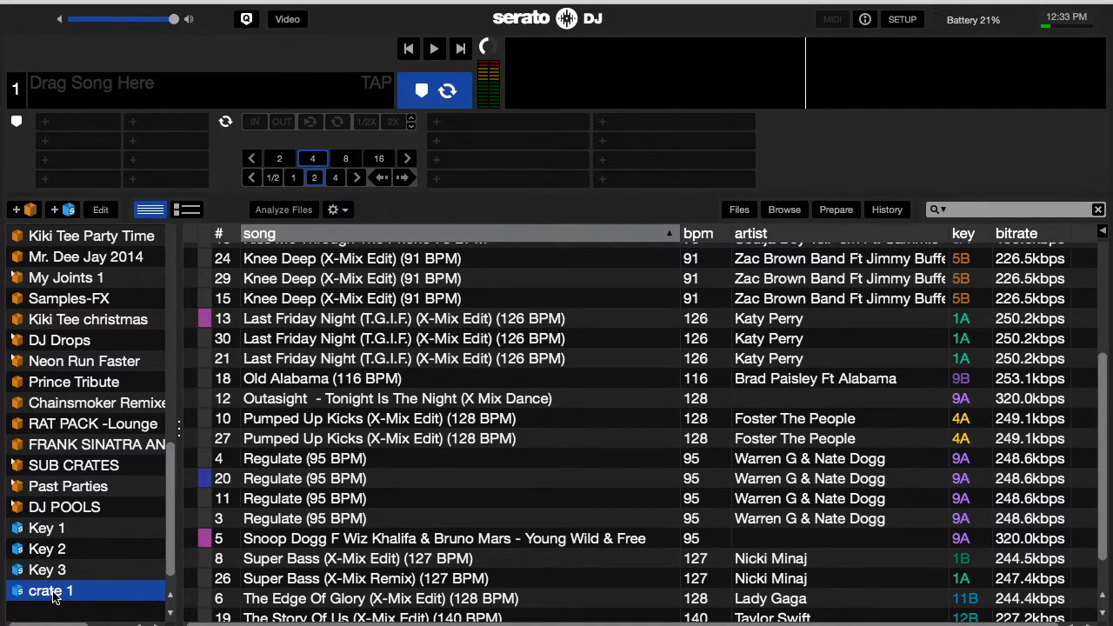
pyautogui.hotkey('ctrl', 'Delete')
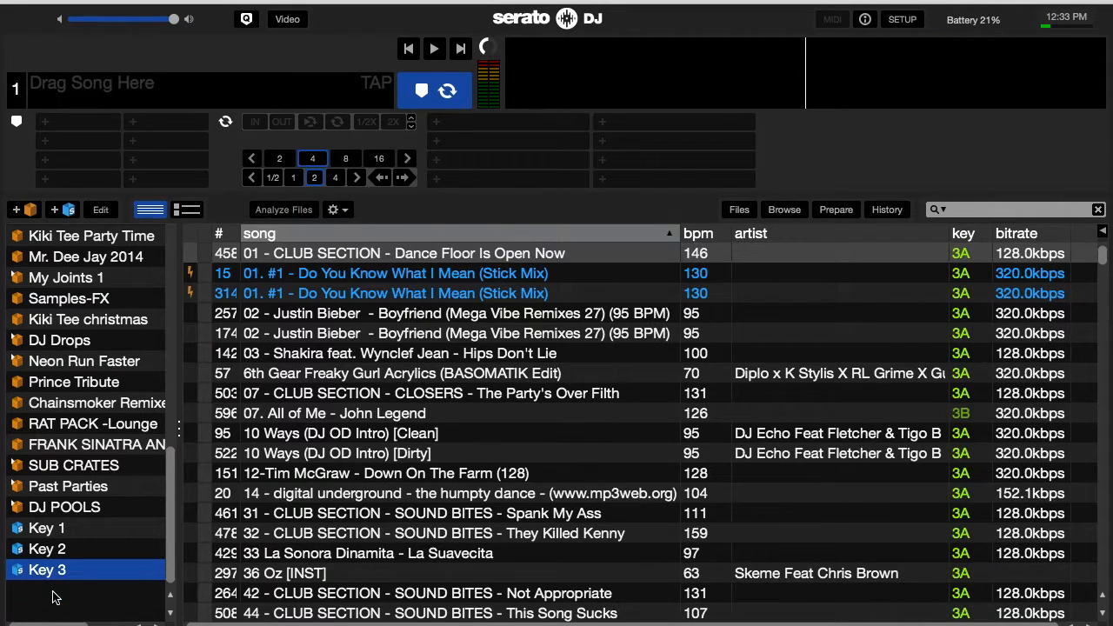
# - Start a new smart crate with a rule on what the genre contains, then cancel it without entering a genre
pyautogui.click(61, 209)
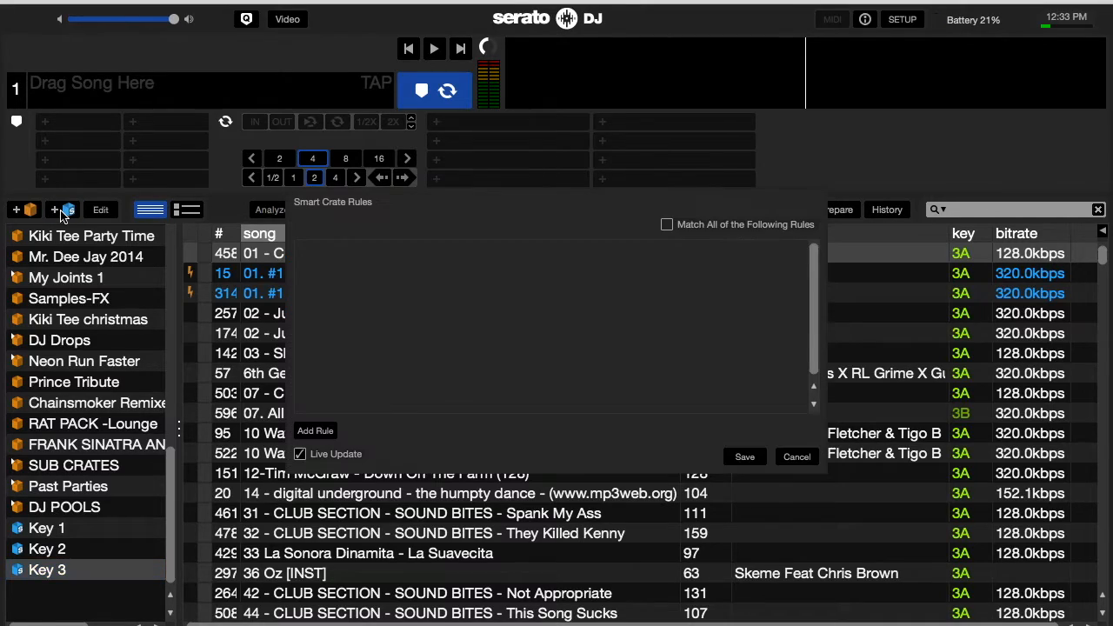
pyautogui.click(326, 432)
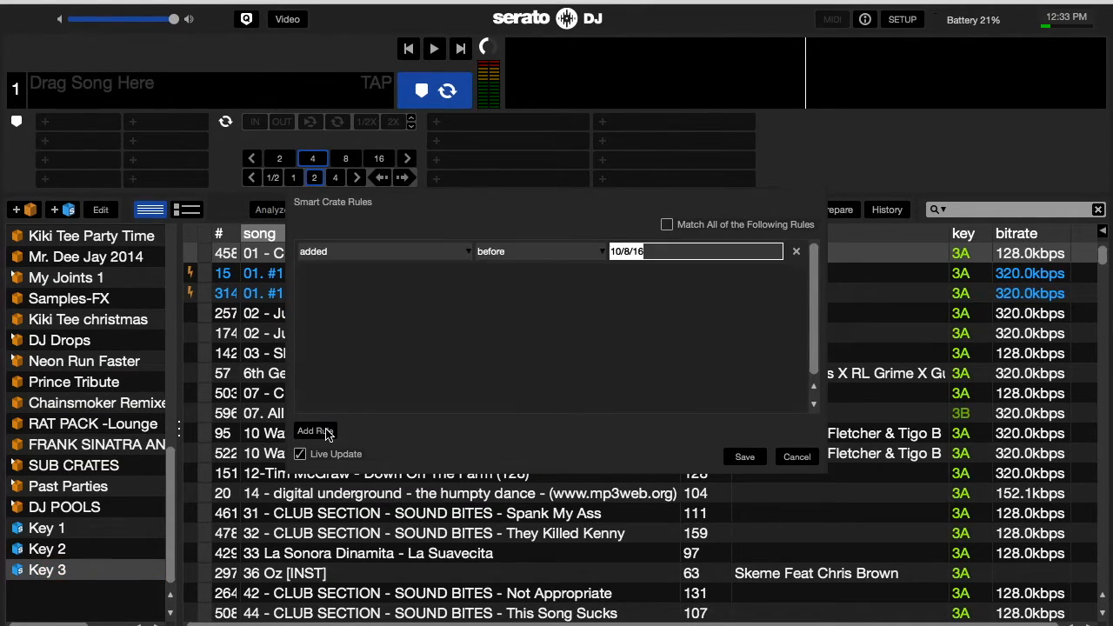
pyautogui.click(461, 251)
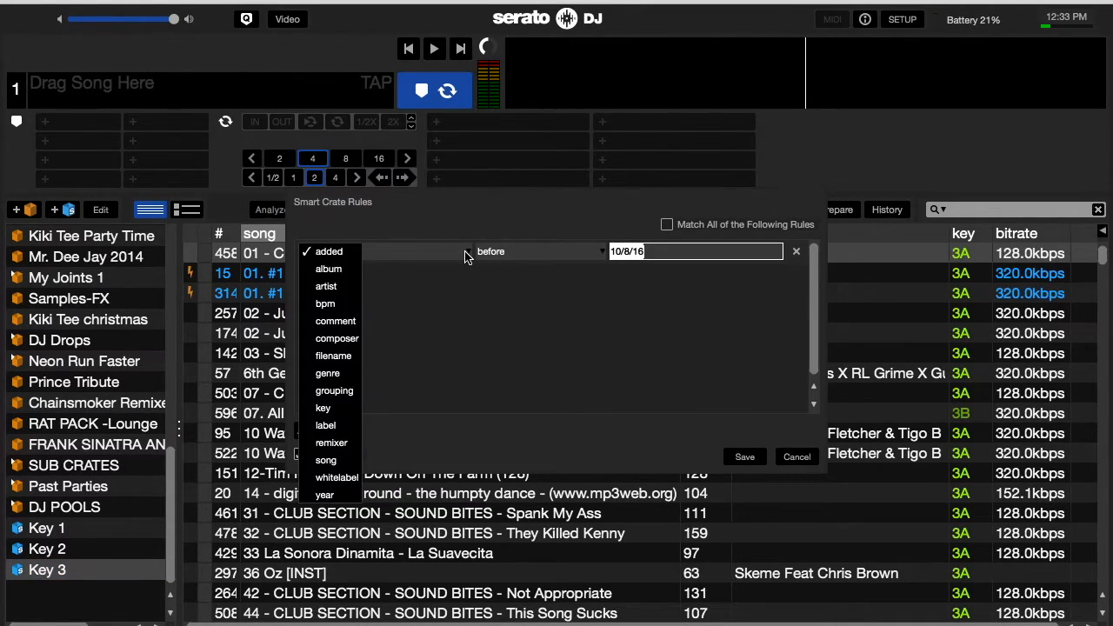
pyautogui.click(335, 375)
pyautogui.click(601, 255)
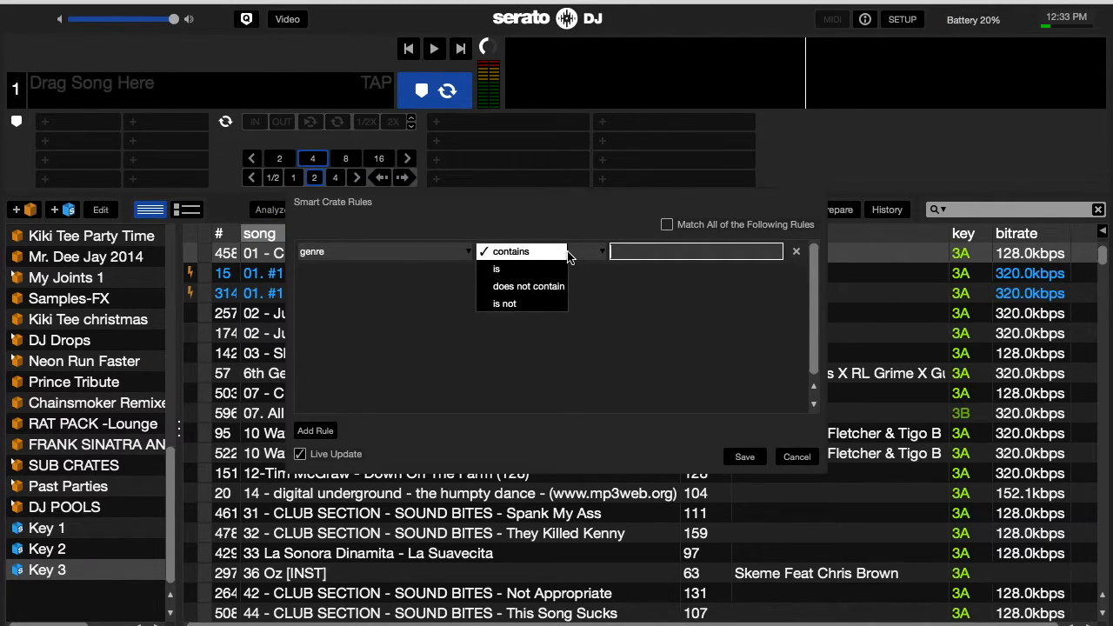
pyautogui.click(659, 256)
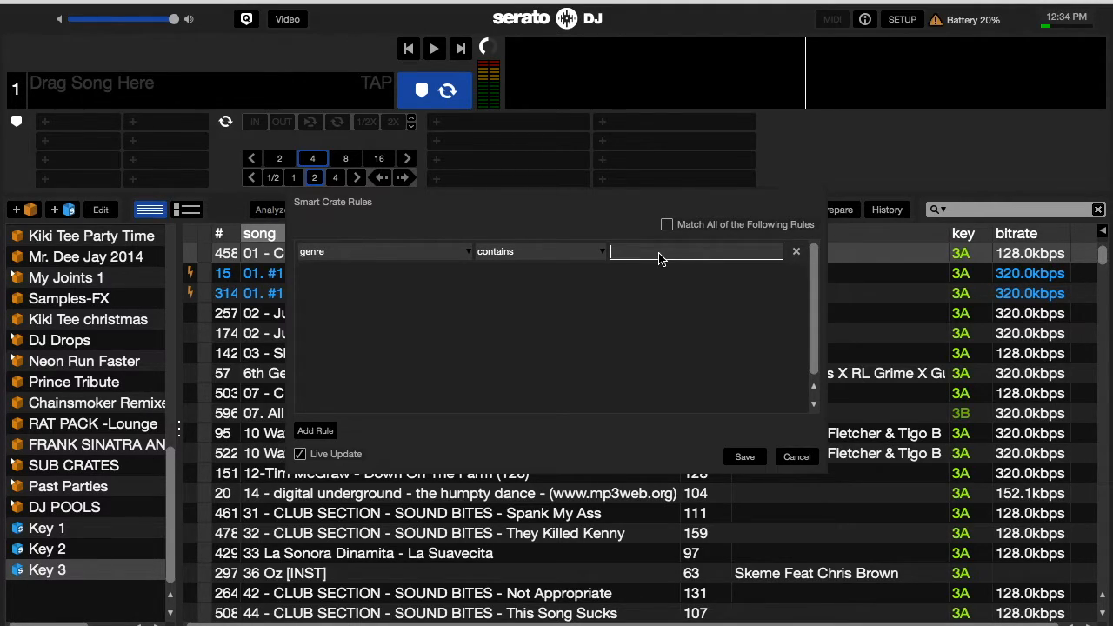
pyautogui.click(793, 456)
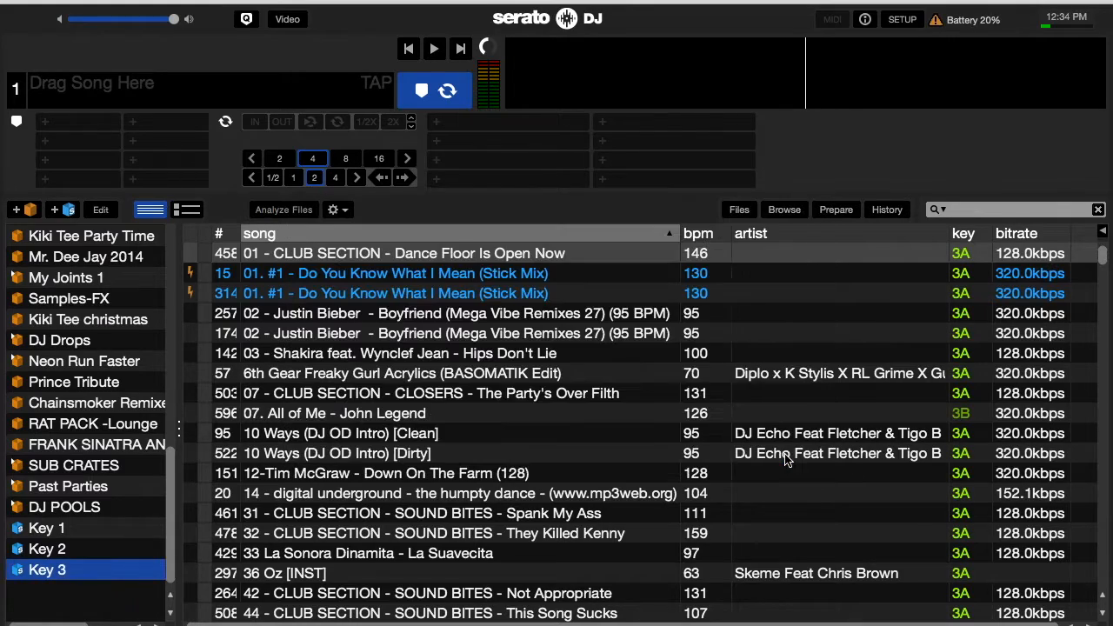
# - Check the genres of the Key 3 crate's songs by temporarily showing the genre column
pyautogui.click(1105, 233)
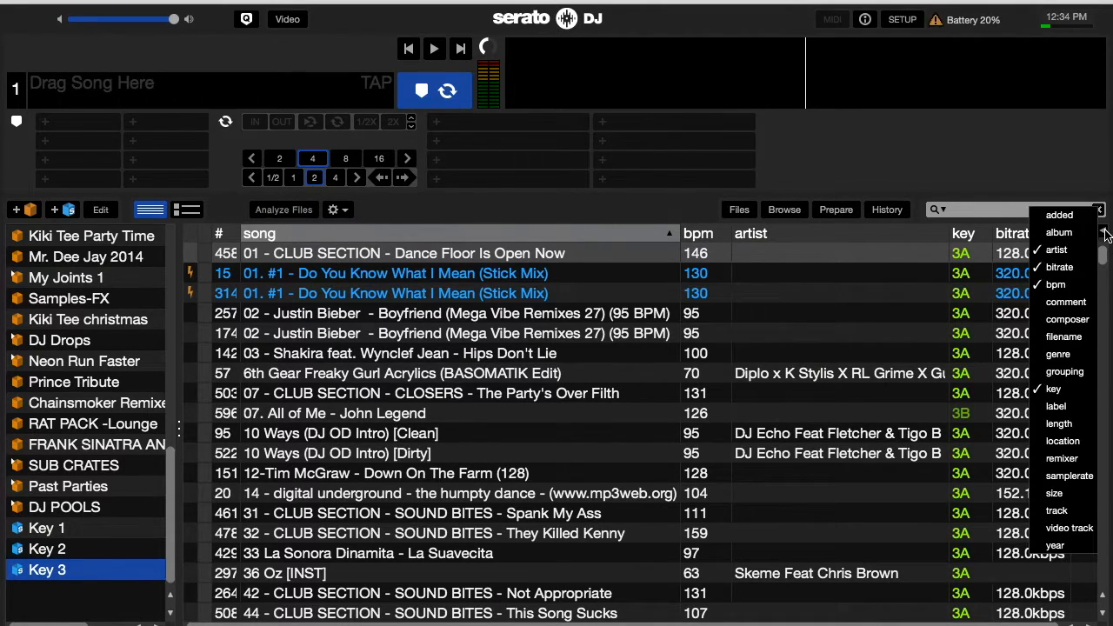
pyautogui.click(1057, 354)
pyautogui.hscroll(2, 996, 369)
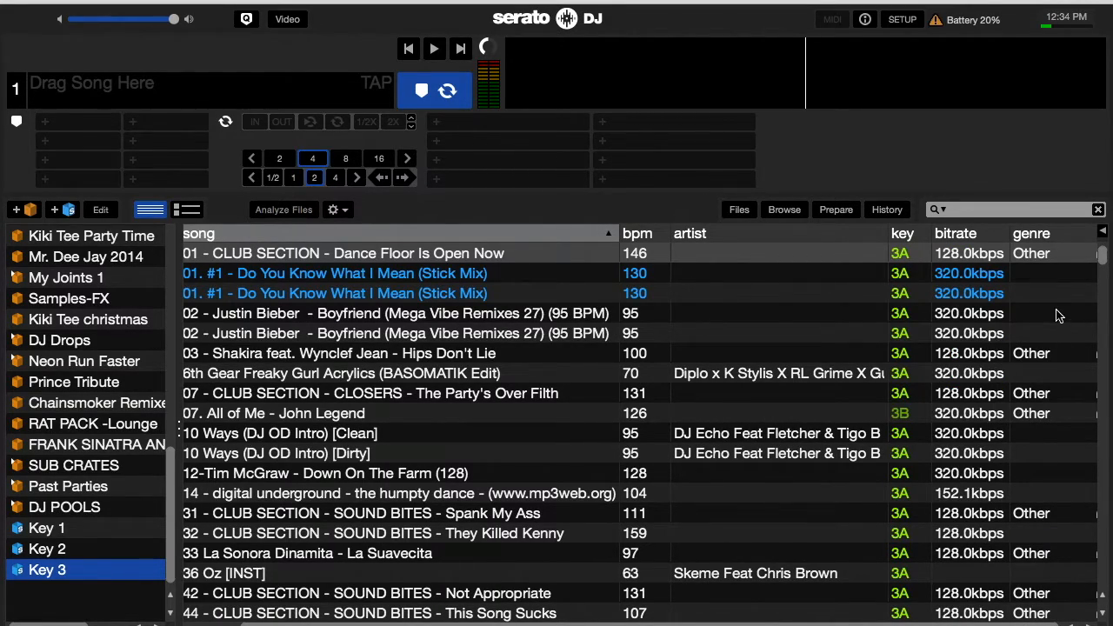
pyautogui.scroll(-6, 1040, 485)
pyautogui.scroll(-6, 1041, 486)
pyautogui.scroll(12, 1041, 485)
pyautogui.click(1104, 232)
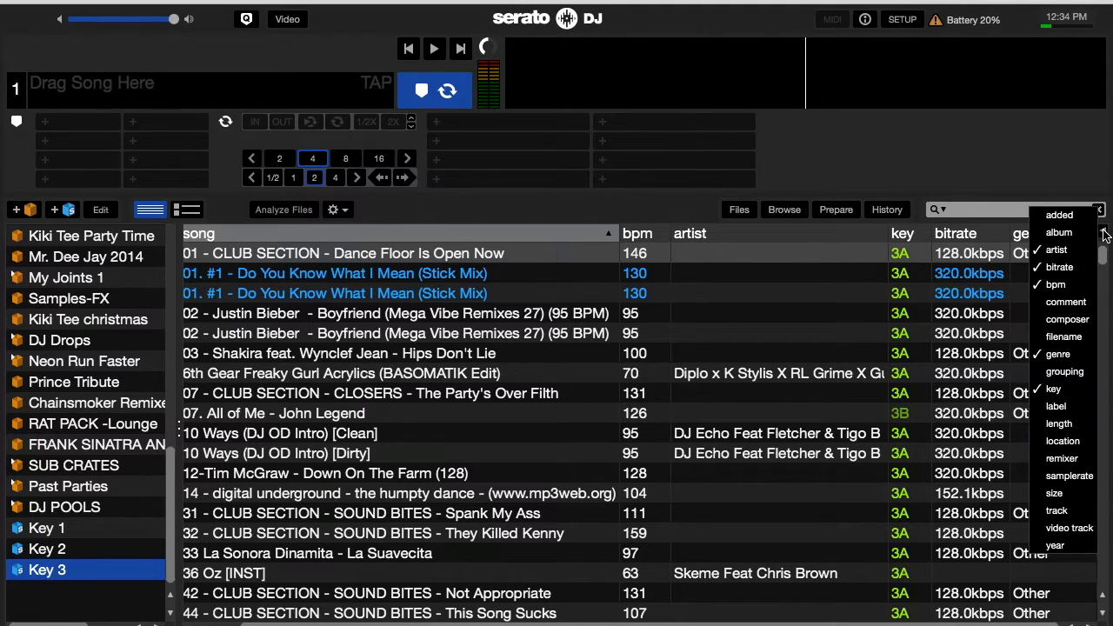
pyautogui.click(1058, 354)
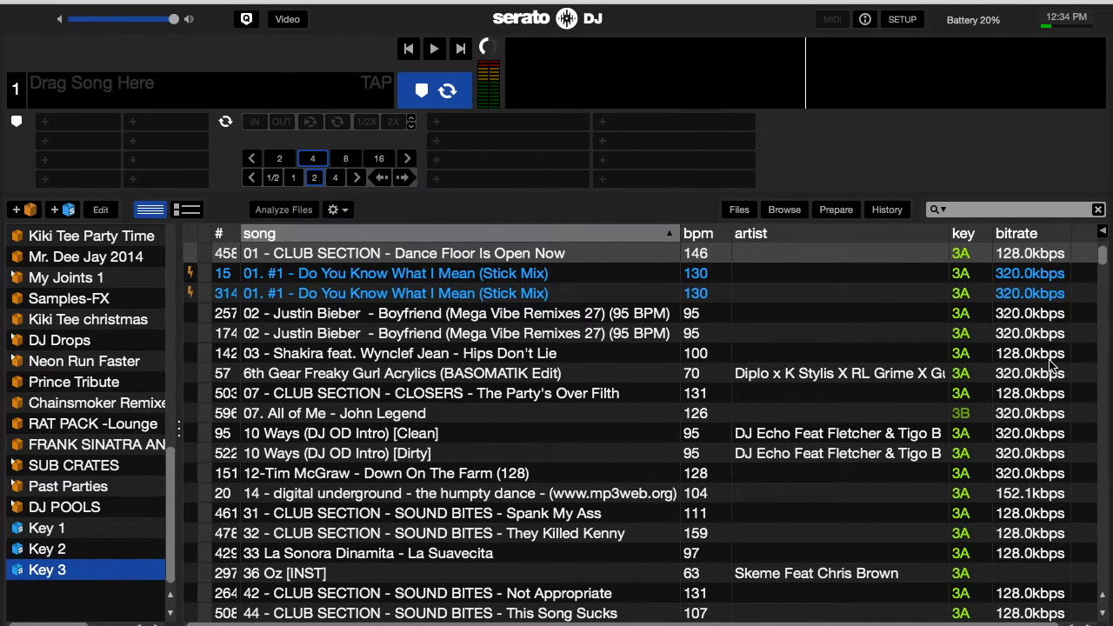
# - Start a new smart crate with a date-added rule, examine its before and after conditions, and cancel it
pyautogui.click(55, 211)
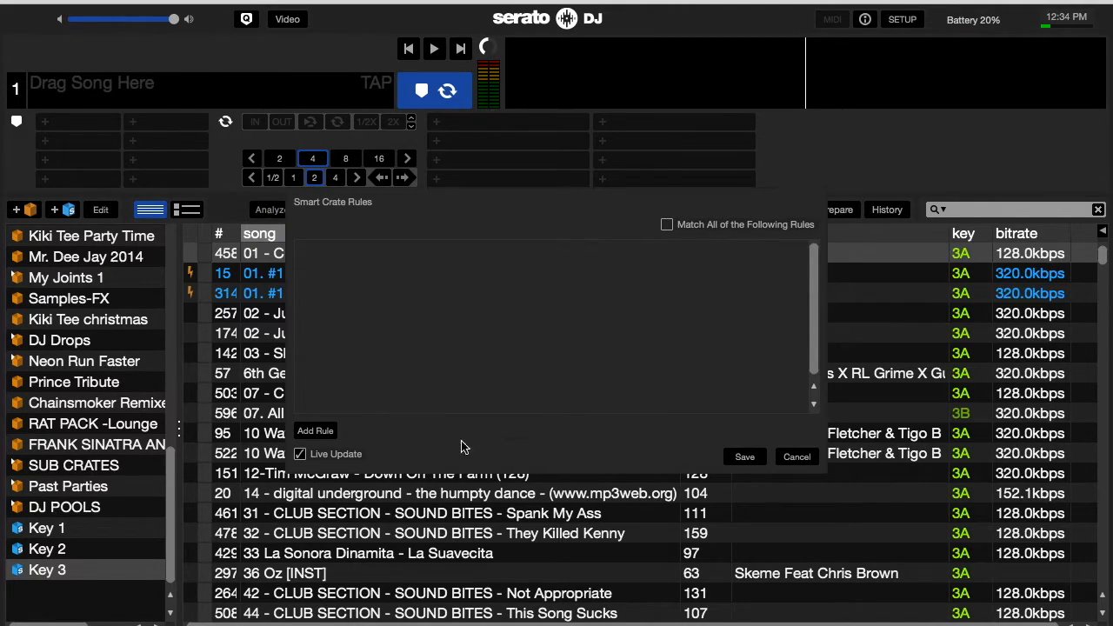
pyautogui.click(315, 432)
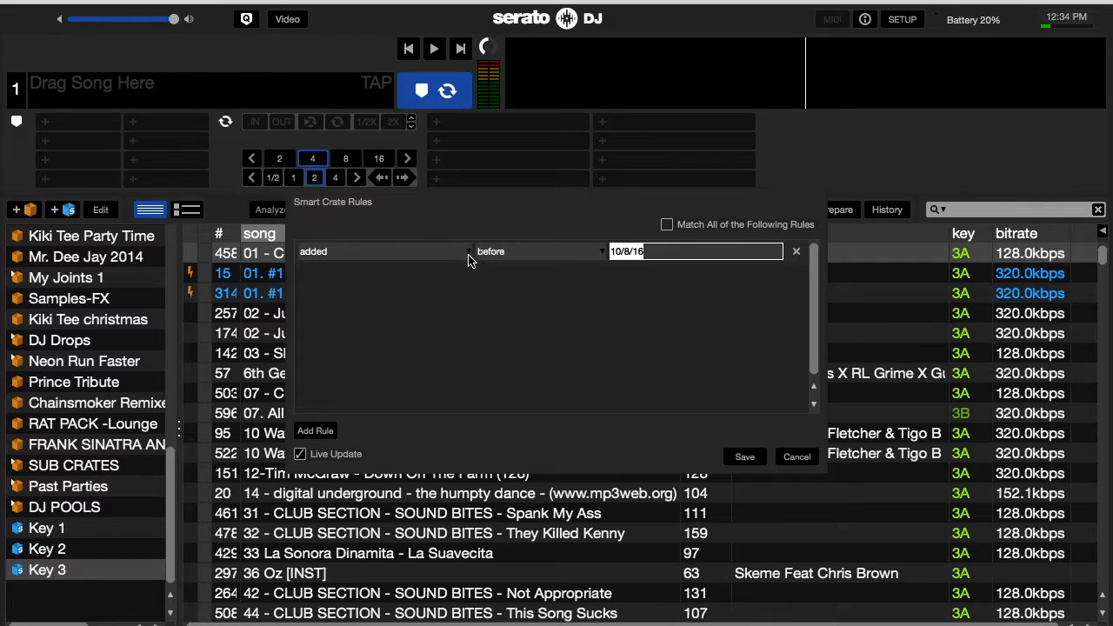
pyautogui.click(603, 252)
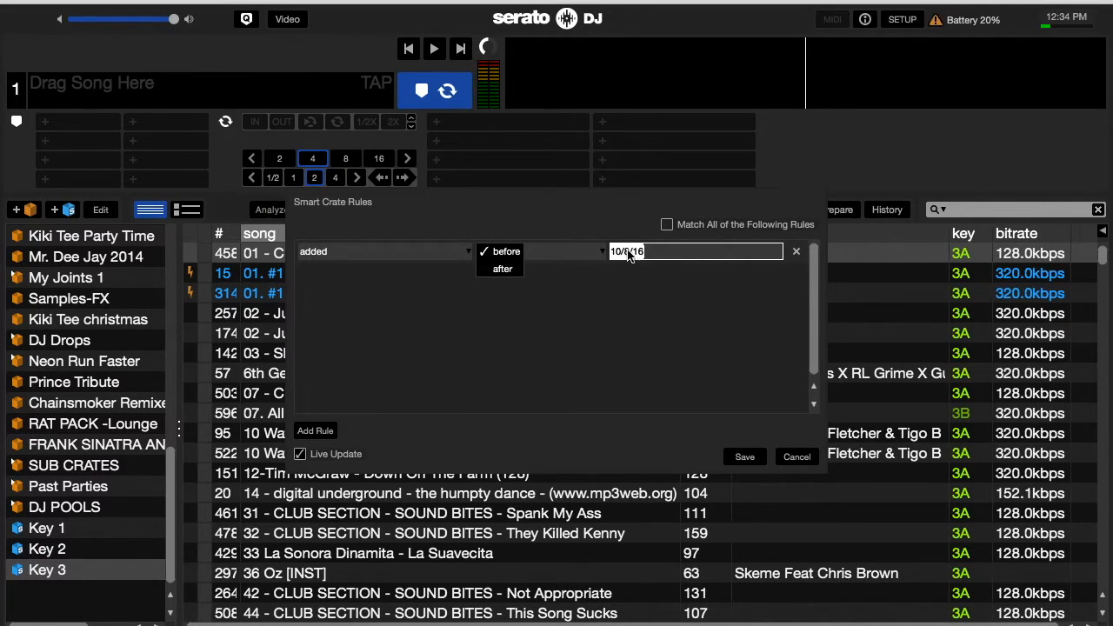
pyautogui.click(544, 298)
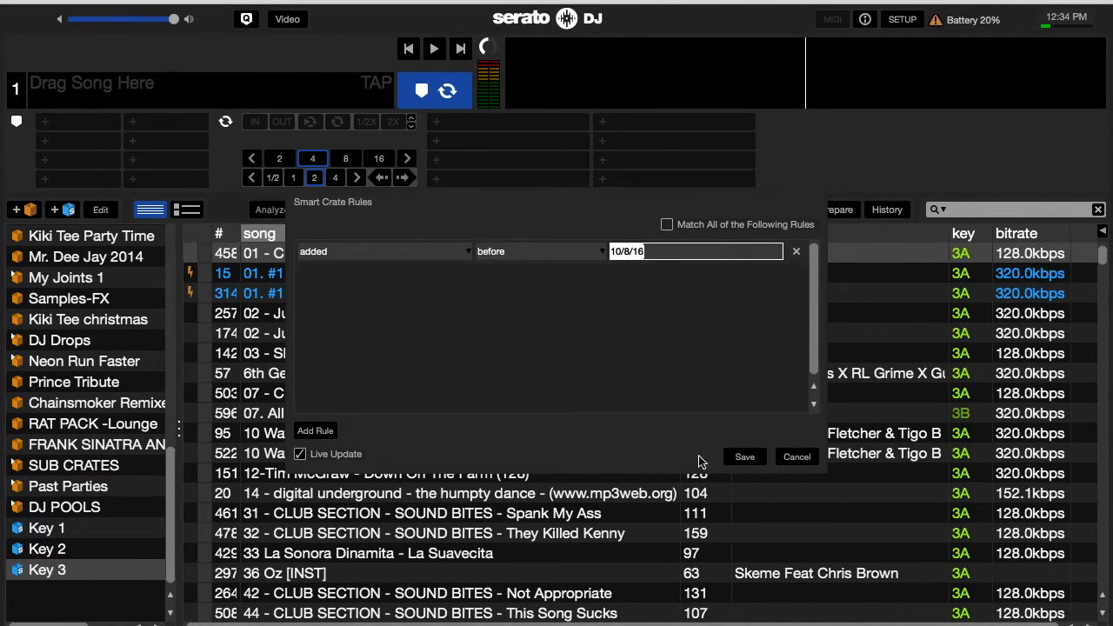
pyautogui.click(794, 459)
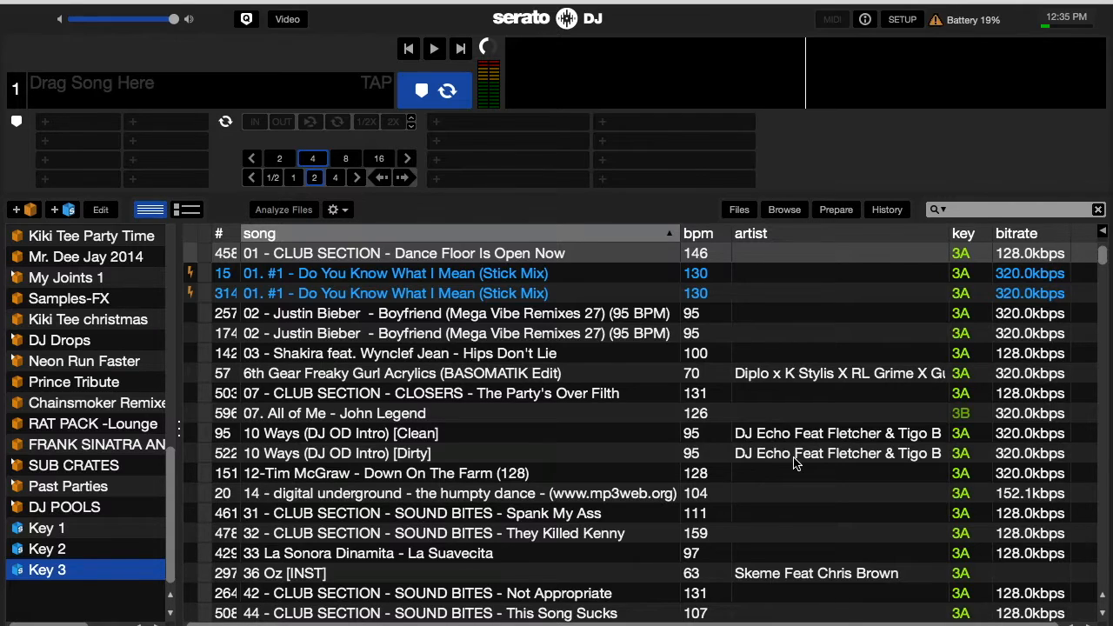
# - Show the comment column and enter the comment "Banger!!!" for the second "01. #1 - Do You Know What I Mean (Stick Mix)" track
pyautogui.click(1103, 232)
pyautogui.click(1078, 303)
pyautogui.hscroll(5, 989, 374)
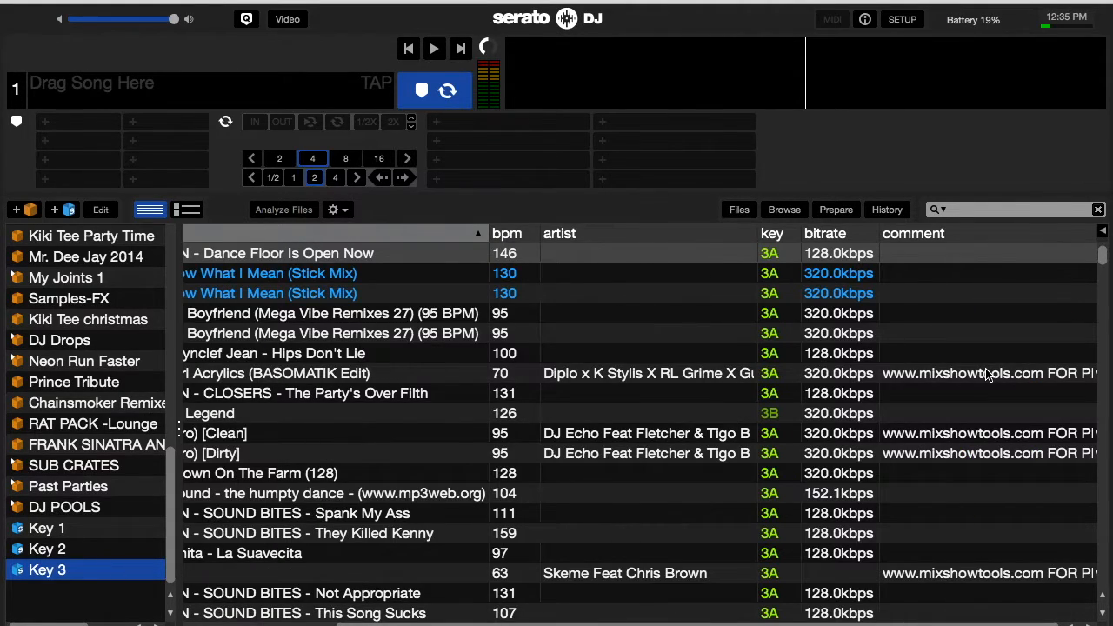
pyautogui.click(945, 300)
pyautogui.click(945, 299)
pyautogui.write('Banger!!!')
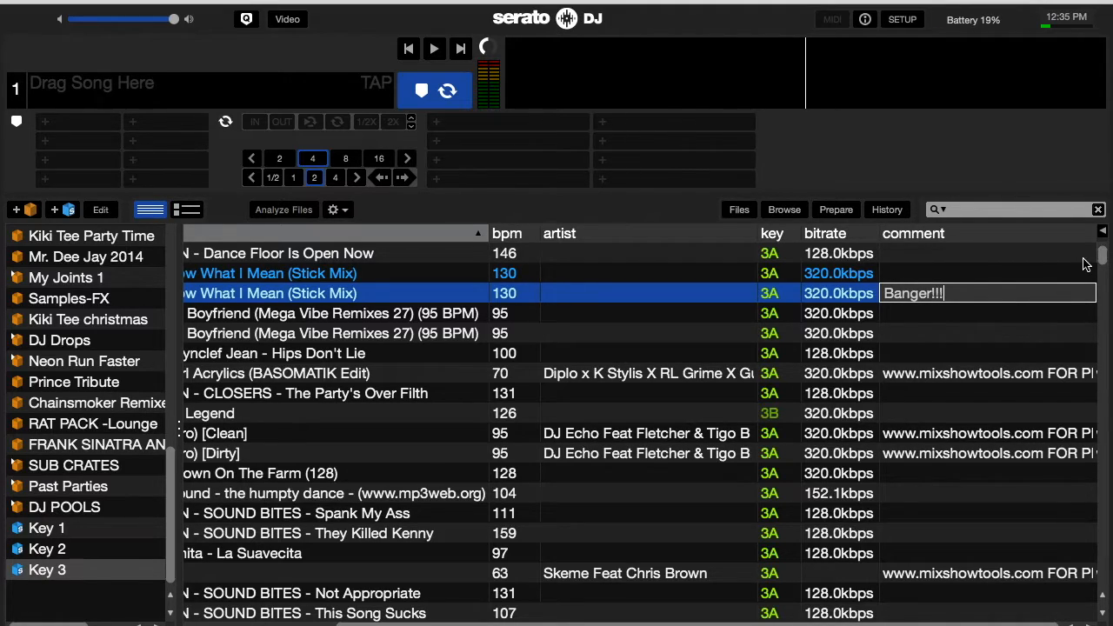
# - Clear the comment text of the selected Stick Mix track and hide the comment column
pyautogui.press('BackSpace')
pyautogui.press('BackSpace')
pyautogui.press('BackSpace')
pyautogui.press('BackSpace')
pyautogui.press('BackSpace')
pyautogui.press('BackSpace')
pyautogui.press('BackSpace')
pyautogui.click(1102, 232)
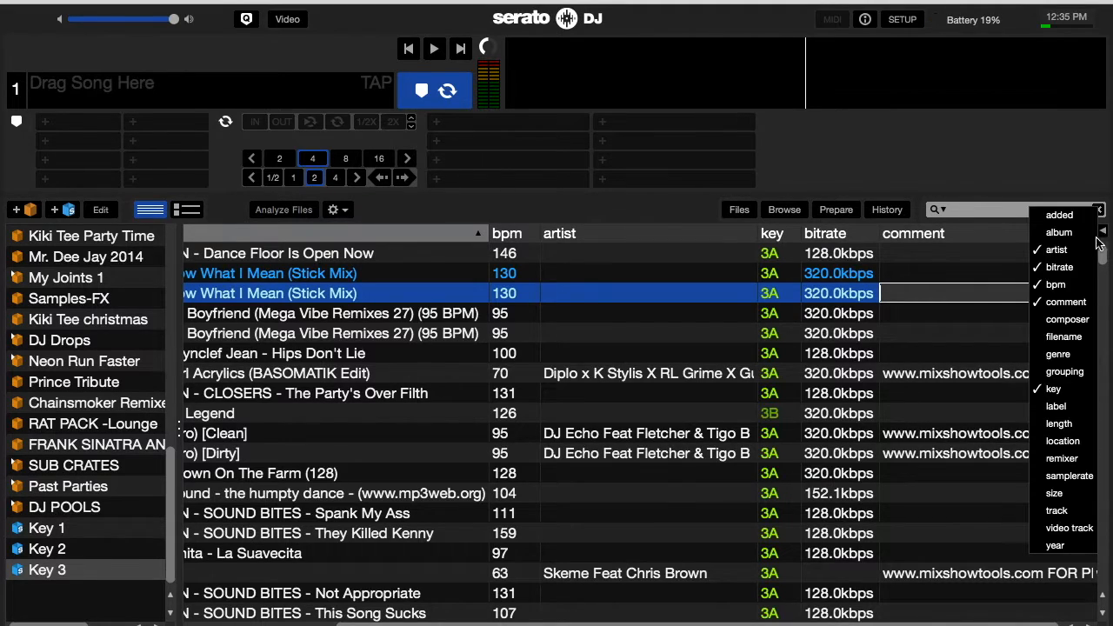
pyautogui.click(1076, 304)
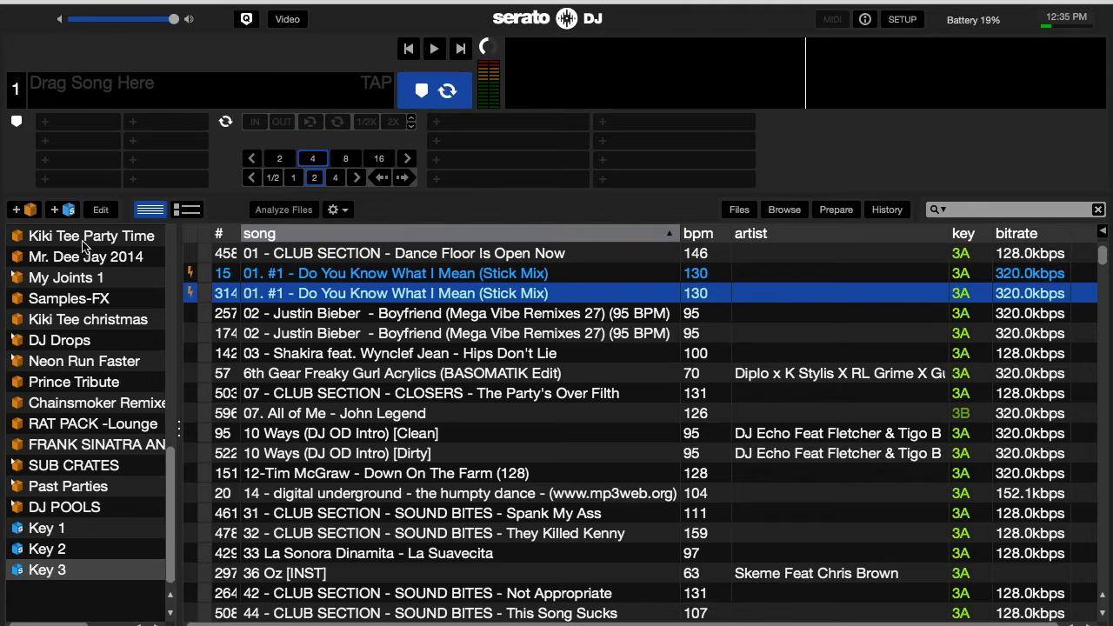
# - Start a new smart crate with the rule that the comment contains "banger" and cancel it without saving
pyautogui.click(59, 213)
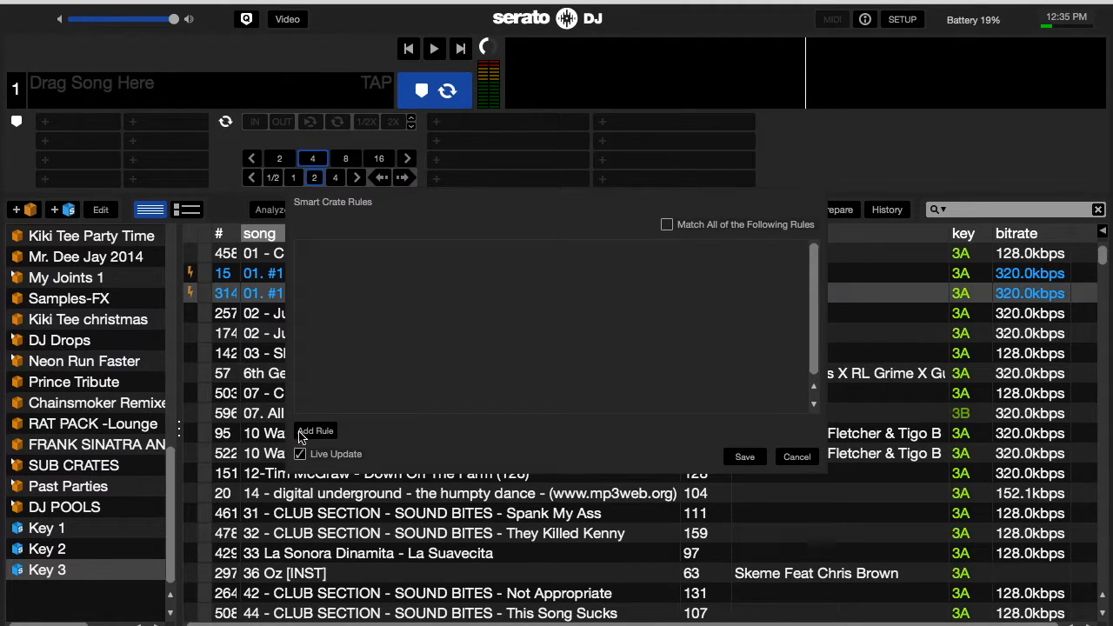
pyautogui.click(313, 432)
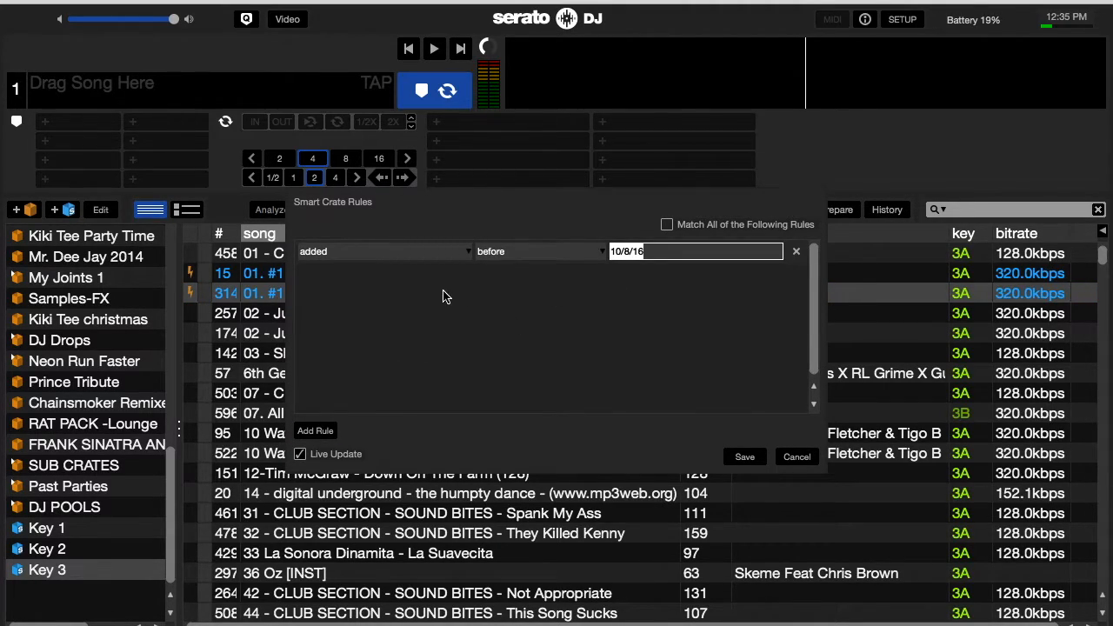
pyautogui.click(460, 255)
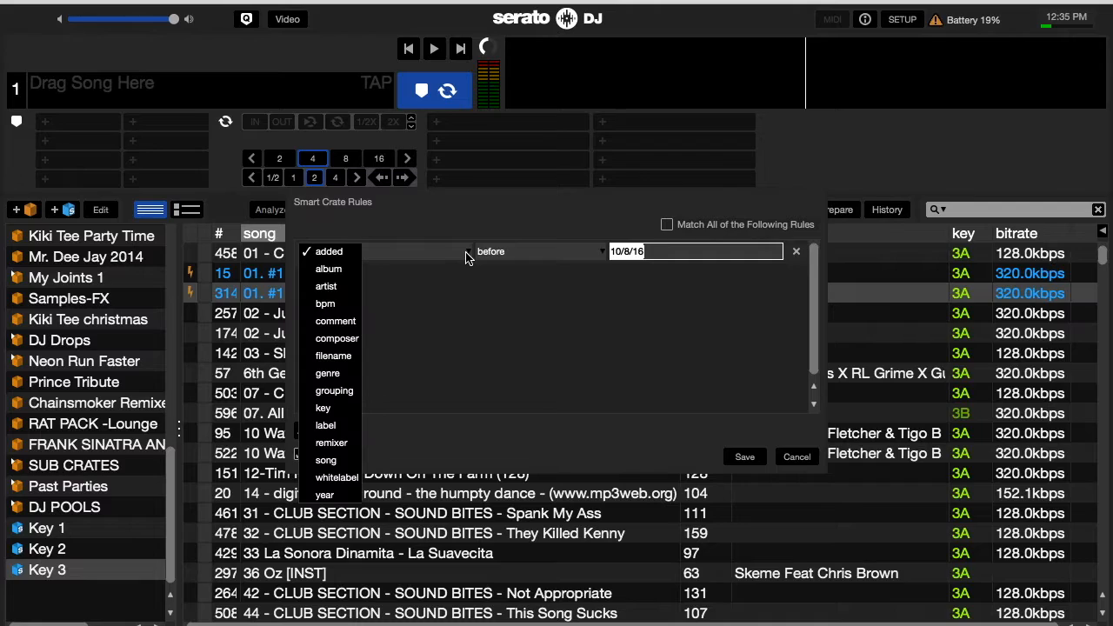
pyautogui.click(341, 320)
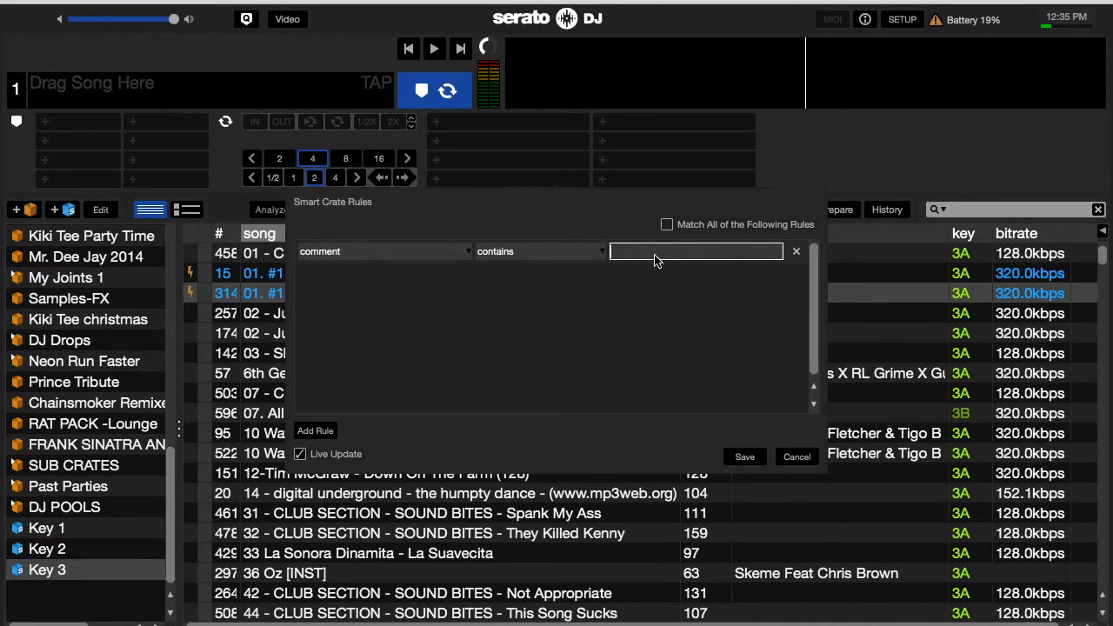
pyautogui.write('banger')
pyautogui.click(793, 461)
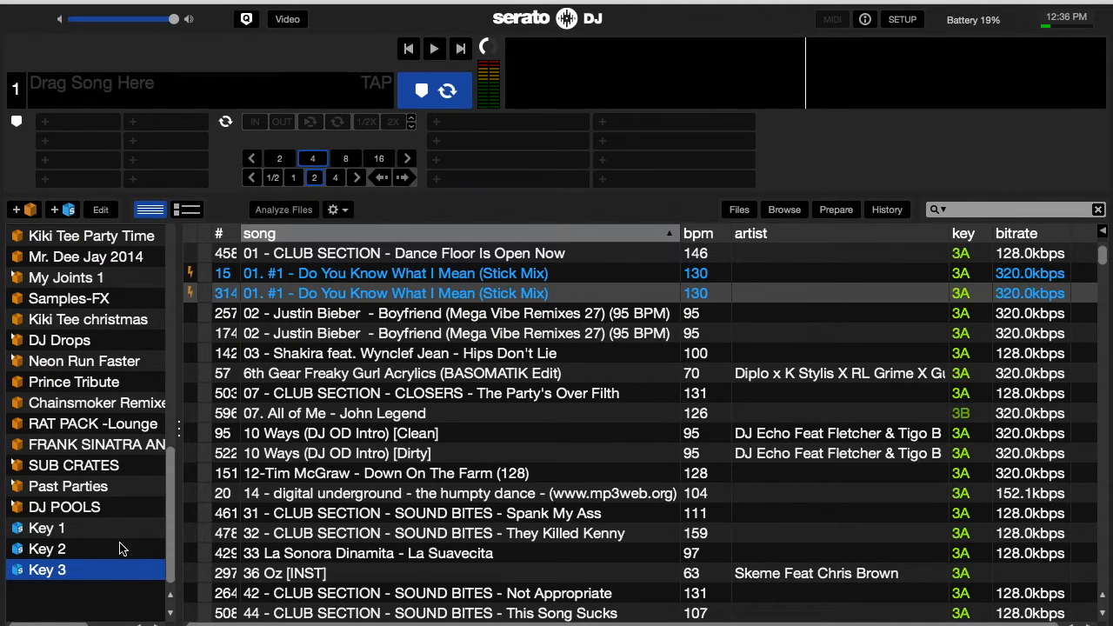
# - View the song lists of the Key 1, Key 2 and Key 3 smart crates in turn to compare them
pyautogui.click(82, 534)
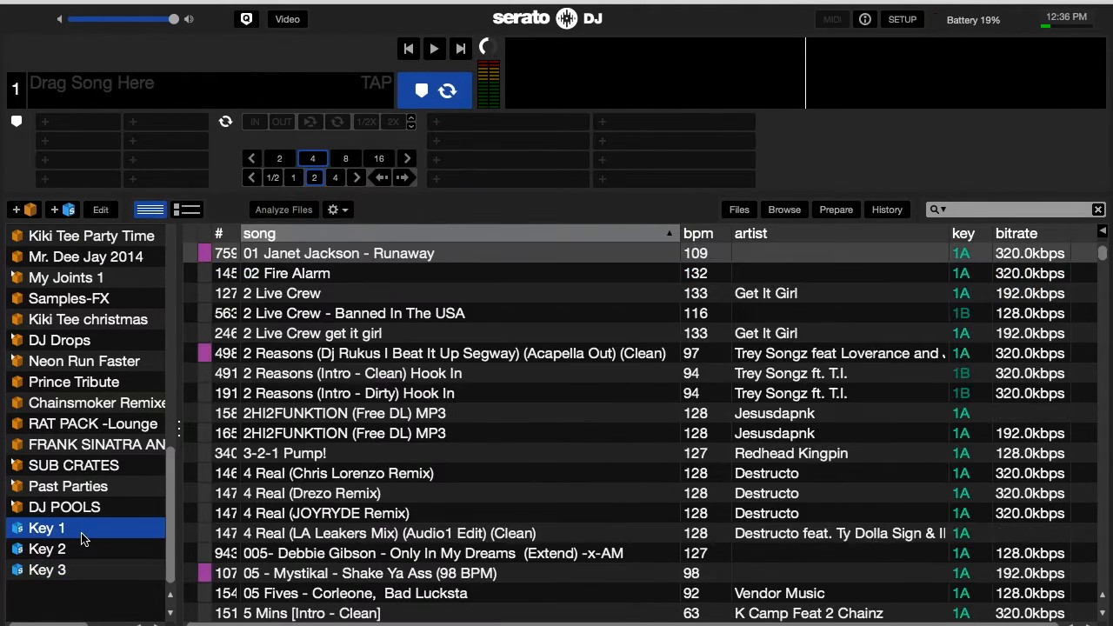
pyautogui.click(77, 550)
pyautogui.click(76, 570)
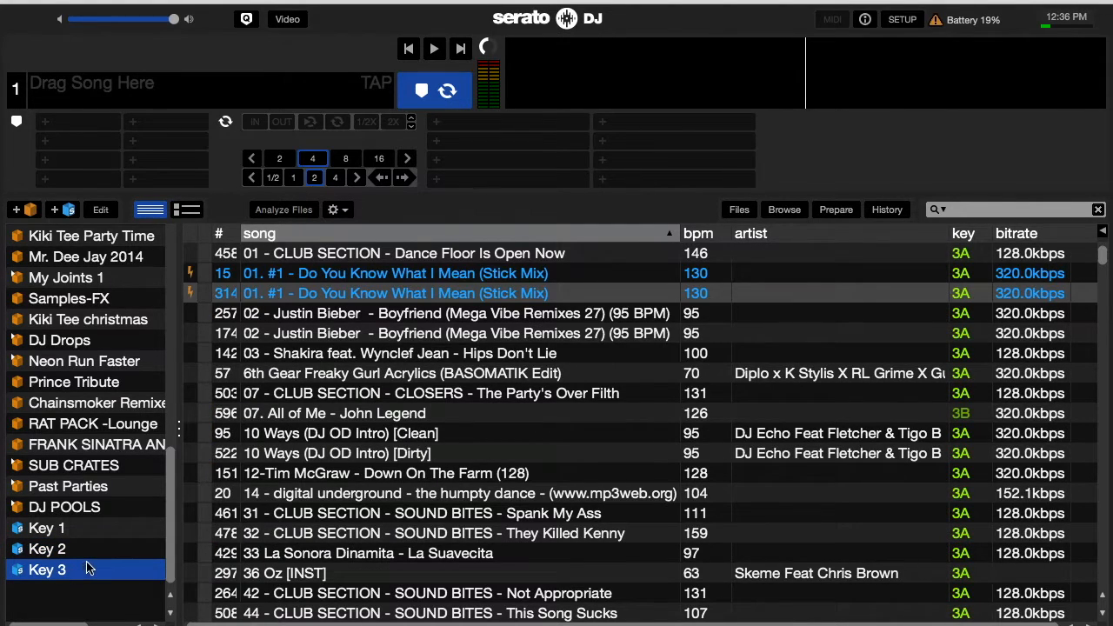
pyautogui.click(83, 533)
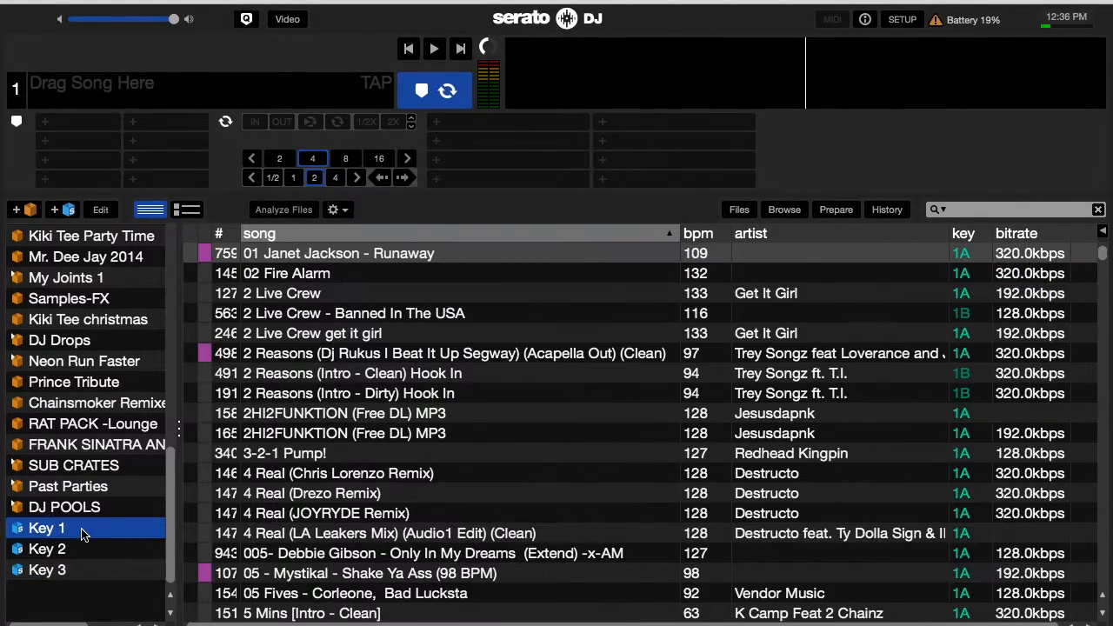
pyautogui.click(85, 542)
pyautogui.click(91, 572)
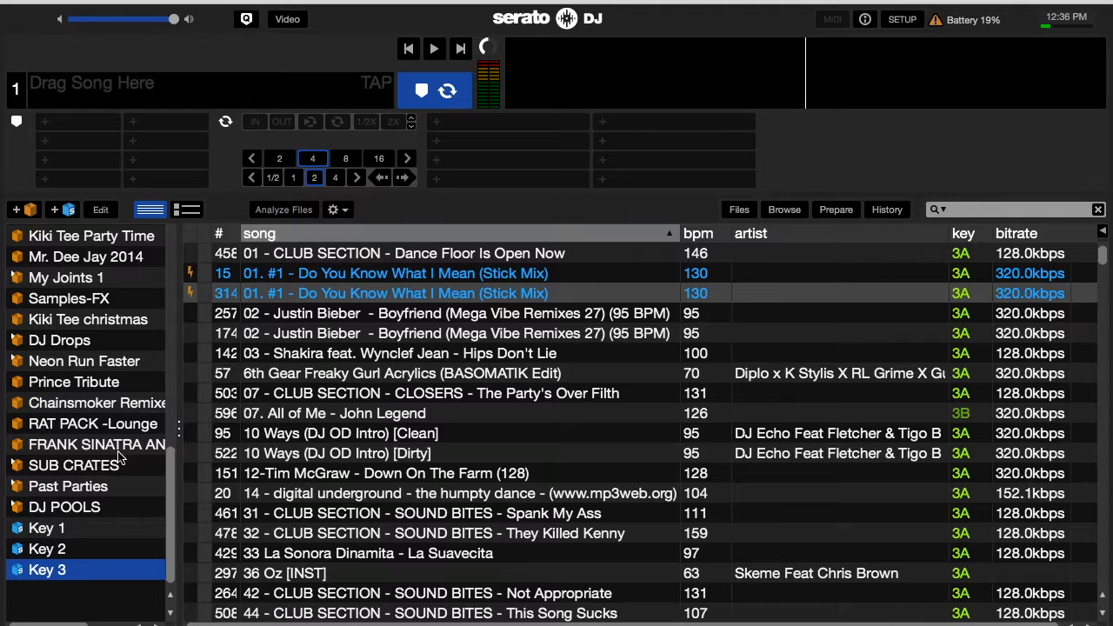
# - Create a regular crate named "KEYS" and nest the Key 1 smart crate inside it
pyautogui.click(20, 212)
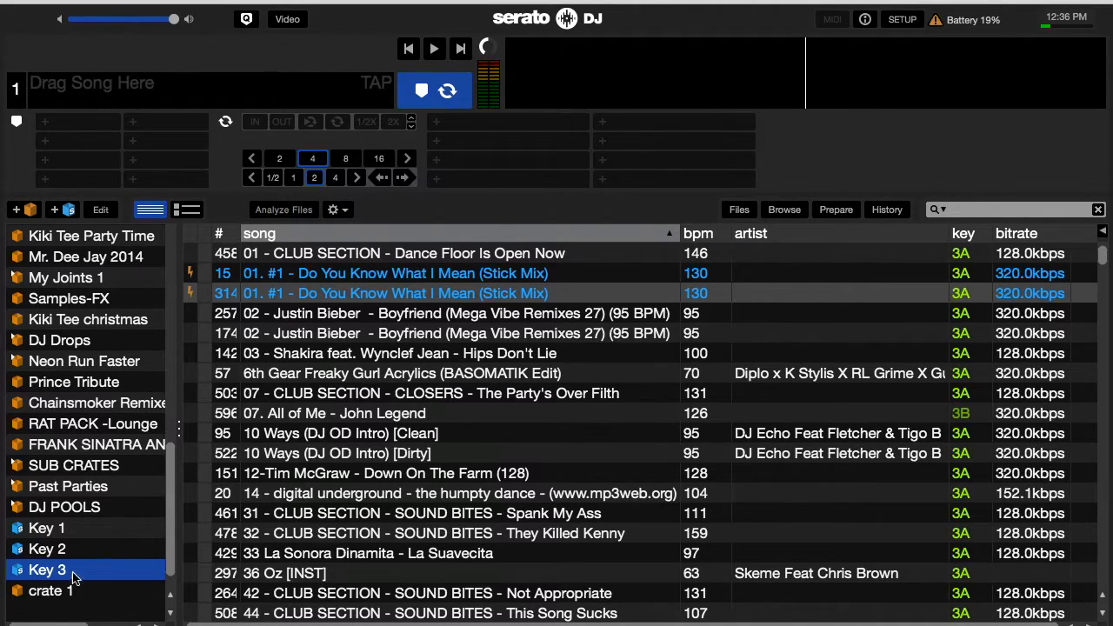
pyautogui.doubleClick(51, 594)
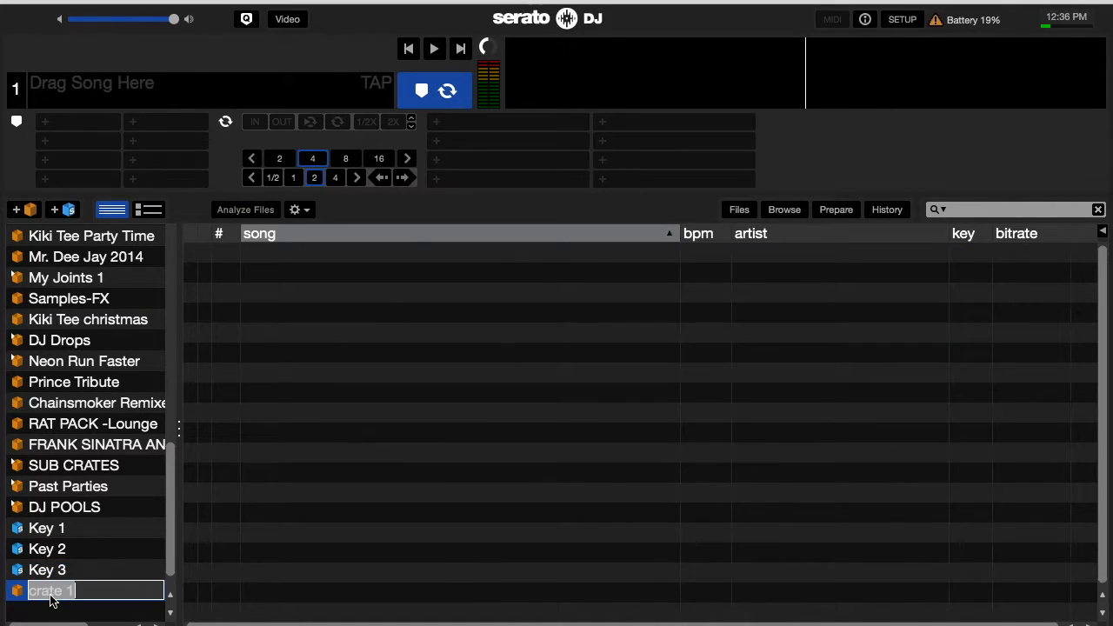
pyautogui.write('KEYS')
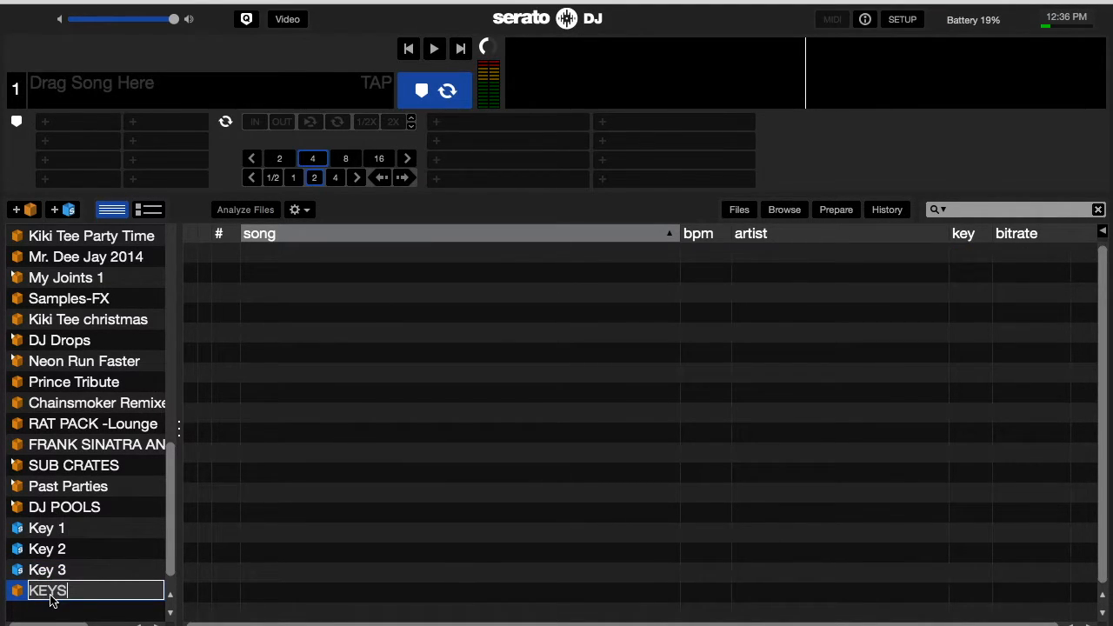
pyautogui.click(96, 555)
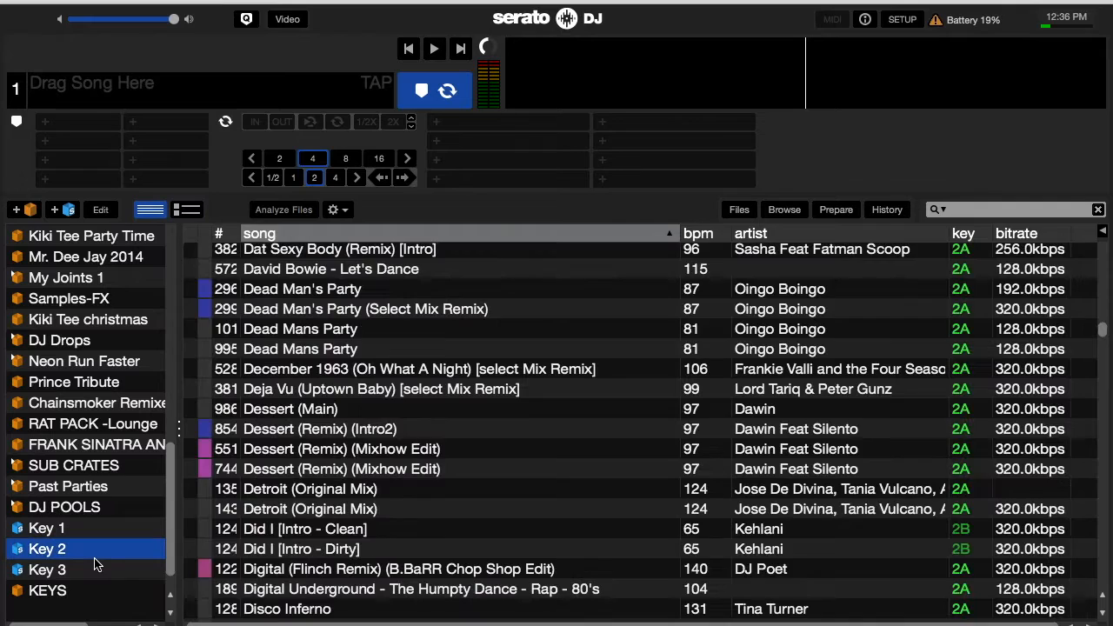
pyautogui.moveTo(54, 528); pyautogui.dragTo(55, 595)
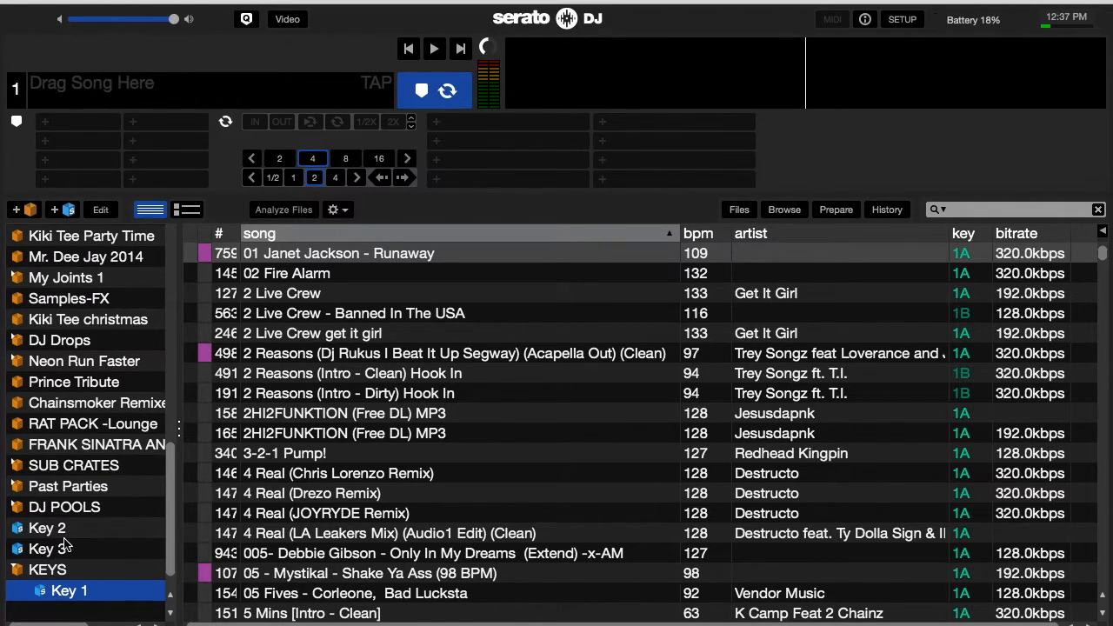
# - Expand the DJ POOLS crate and look over the label smart crates nested inside it
pyautogui.click(15, 511)
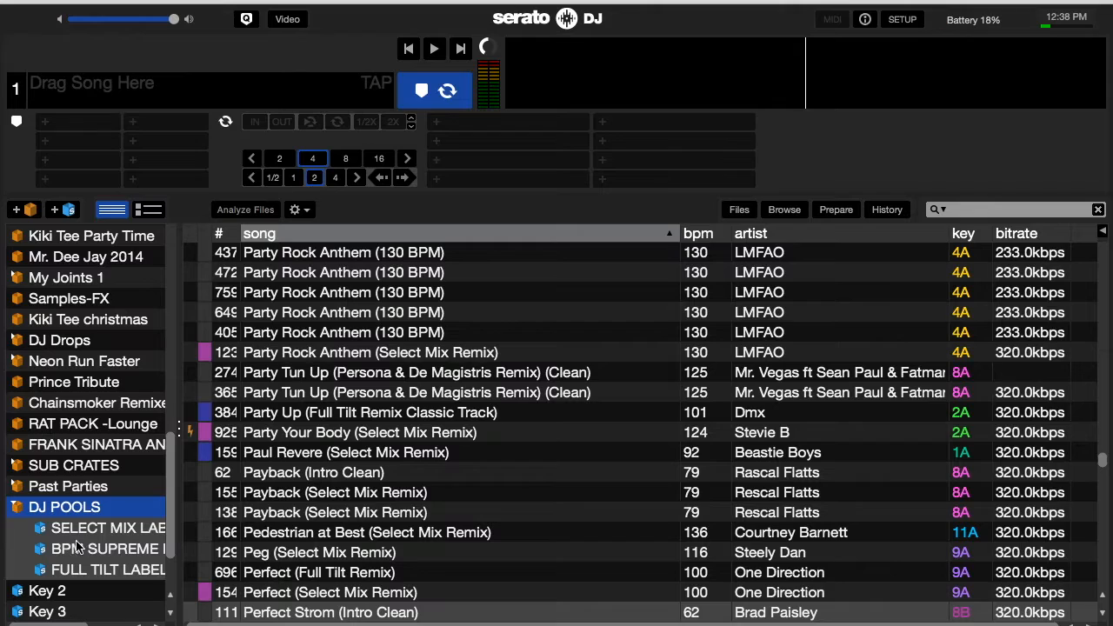
pyautogui.hscroll(2, 103, 544)
pyautogui.hscroll(-2, 108, 542)
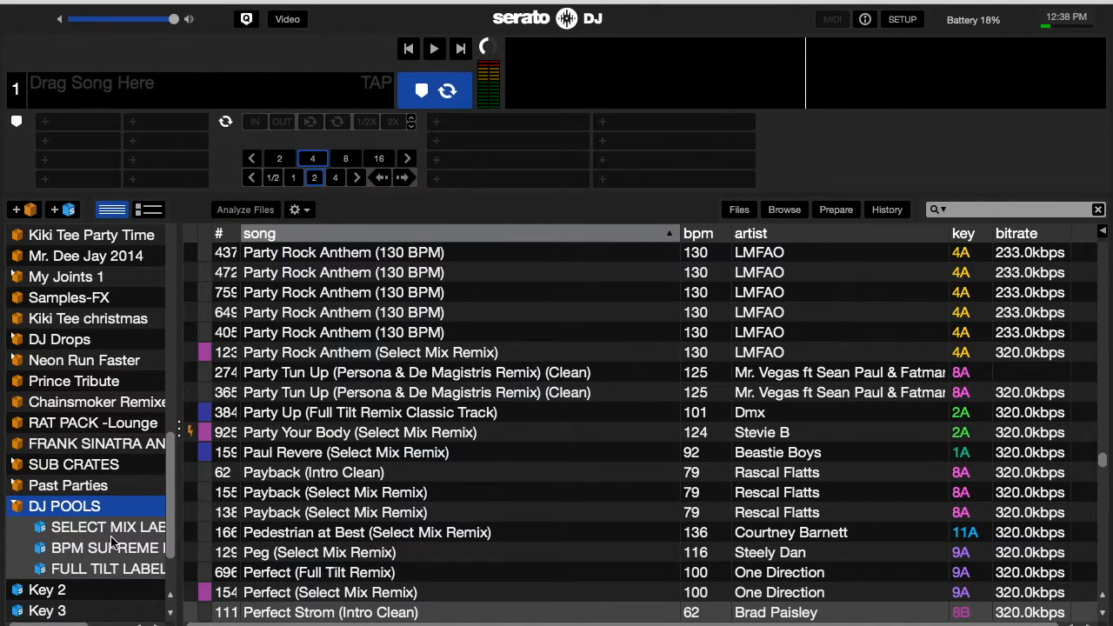